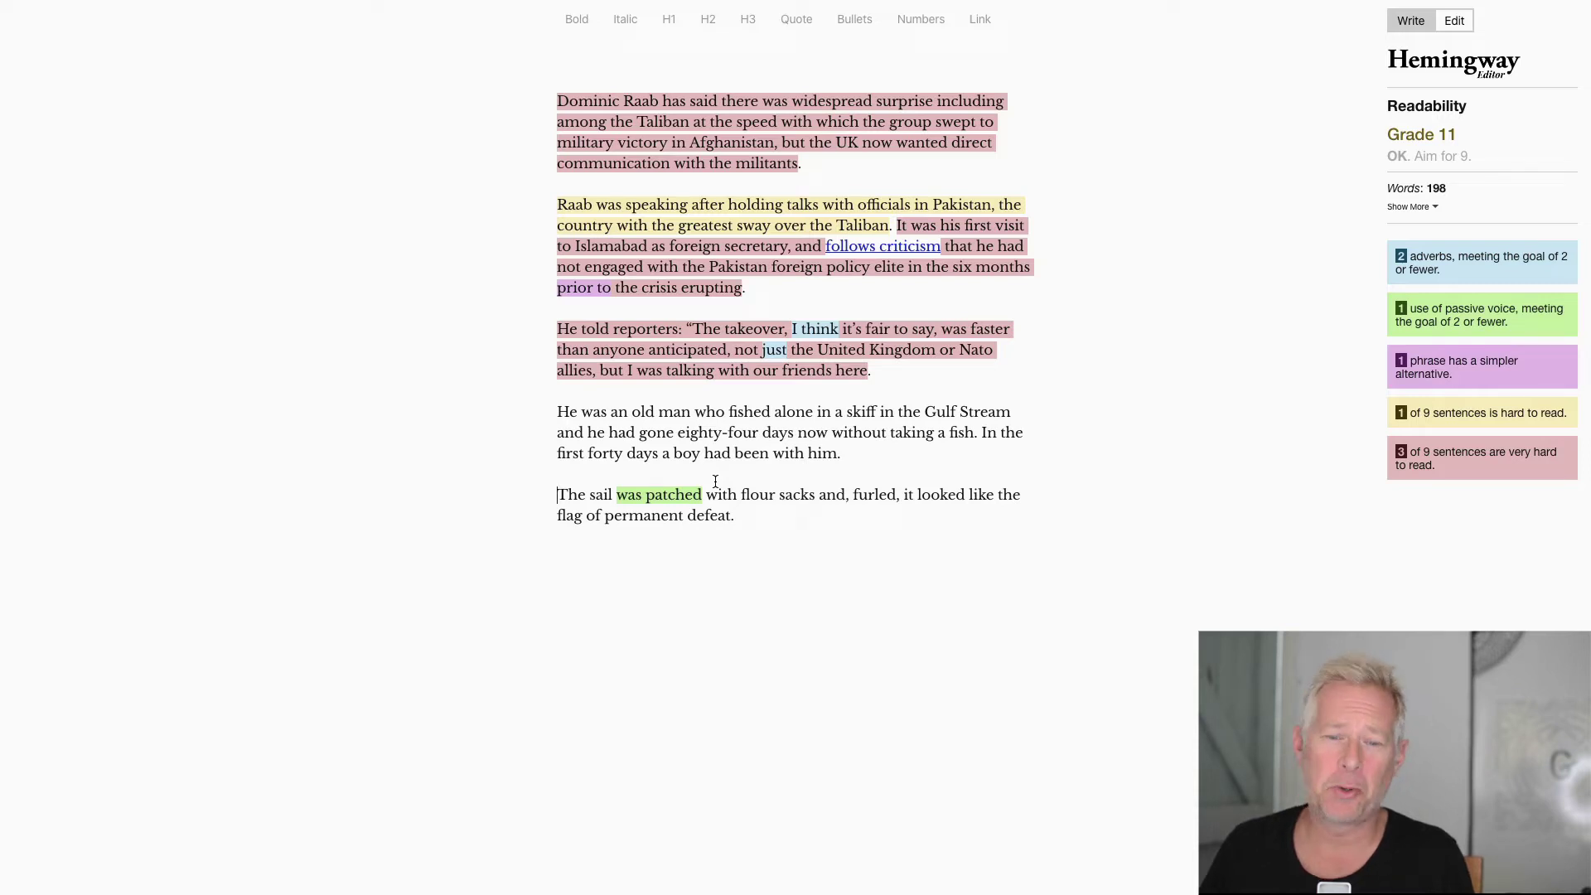
- Swap the article for a bolded test line, paste the original text back, and toggle the readability highlights
{"action": "left_click", "coordinate": [715, 481]}
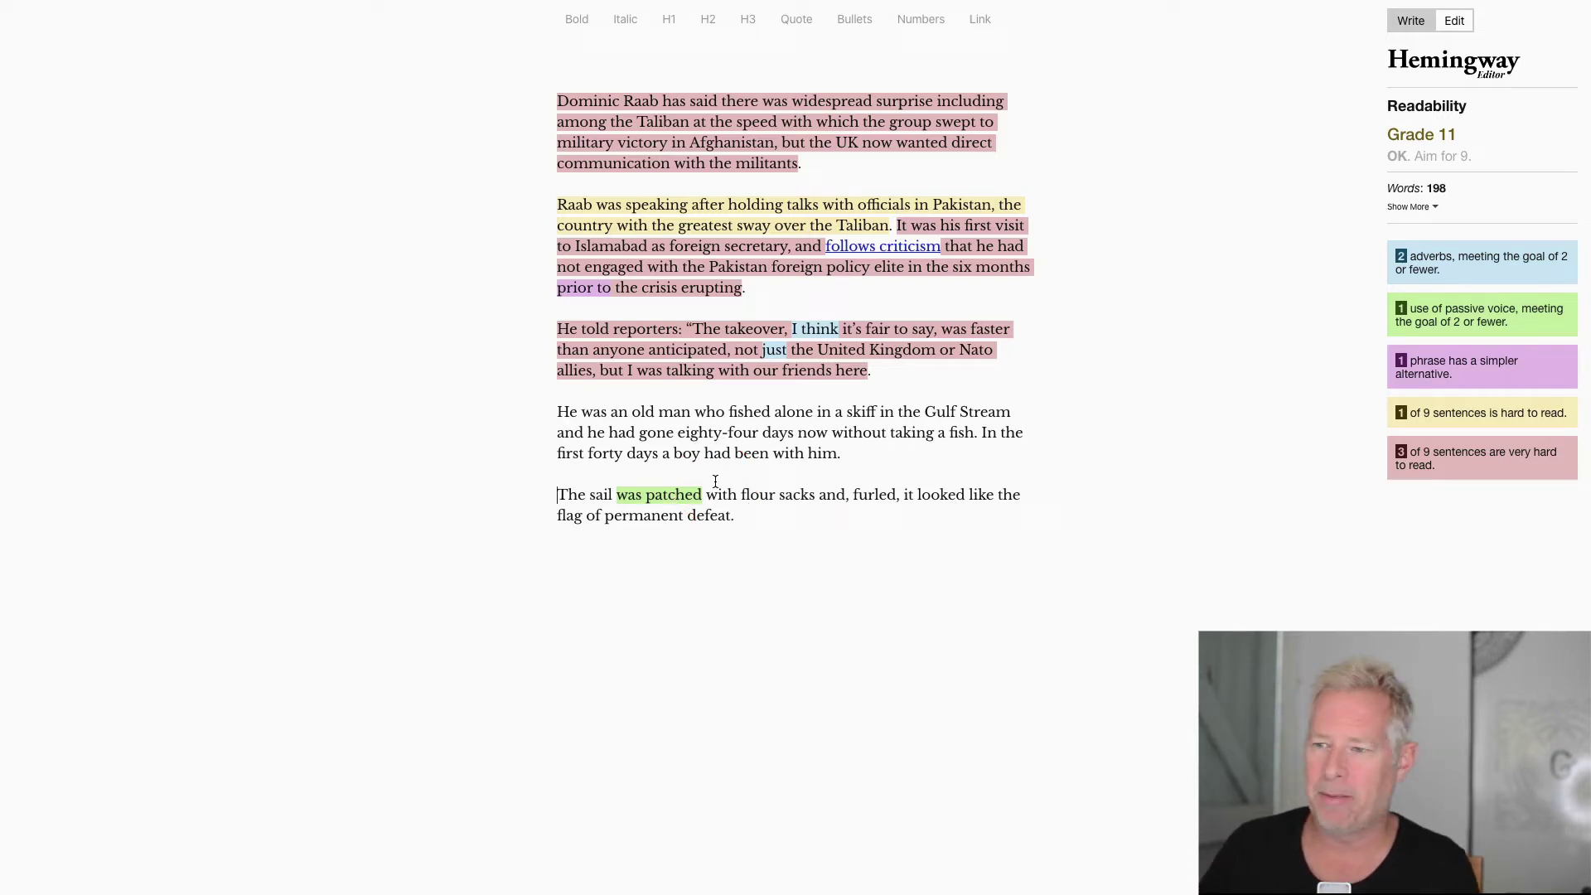
{"action": "left_click_drag", "start_coordinate": [749, 511], "coordinate": [538, 96]}
{"action": "key", "text": "ctrl+c"}
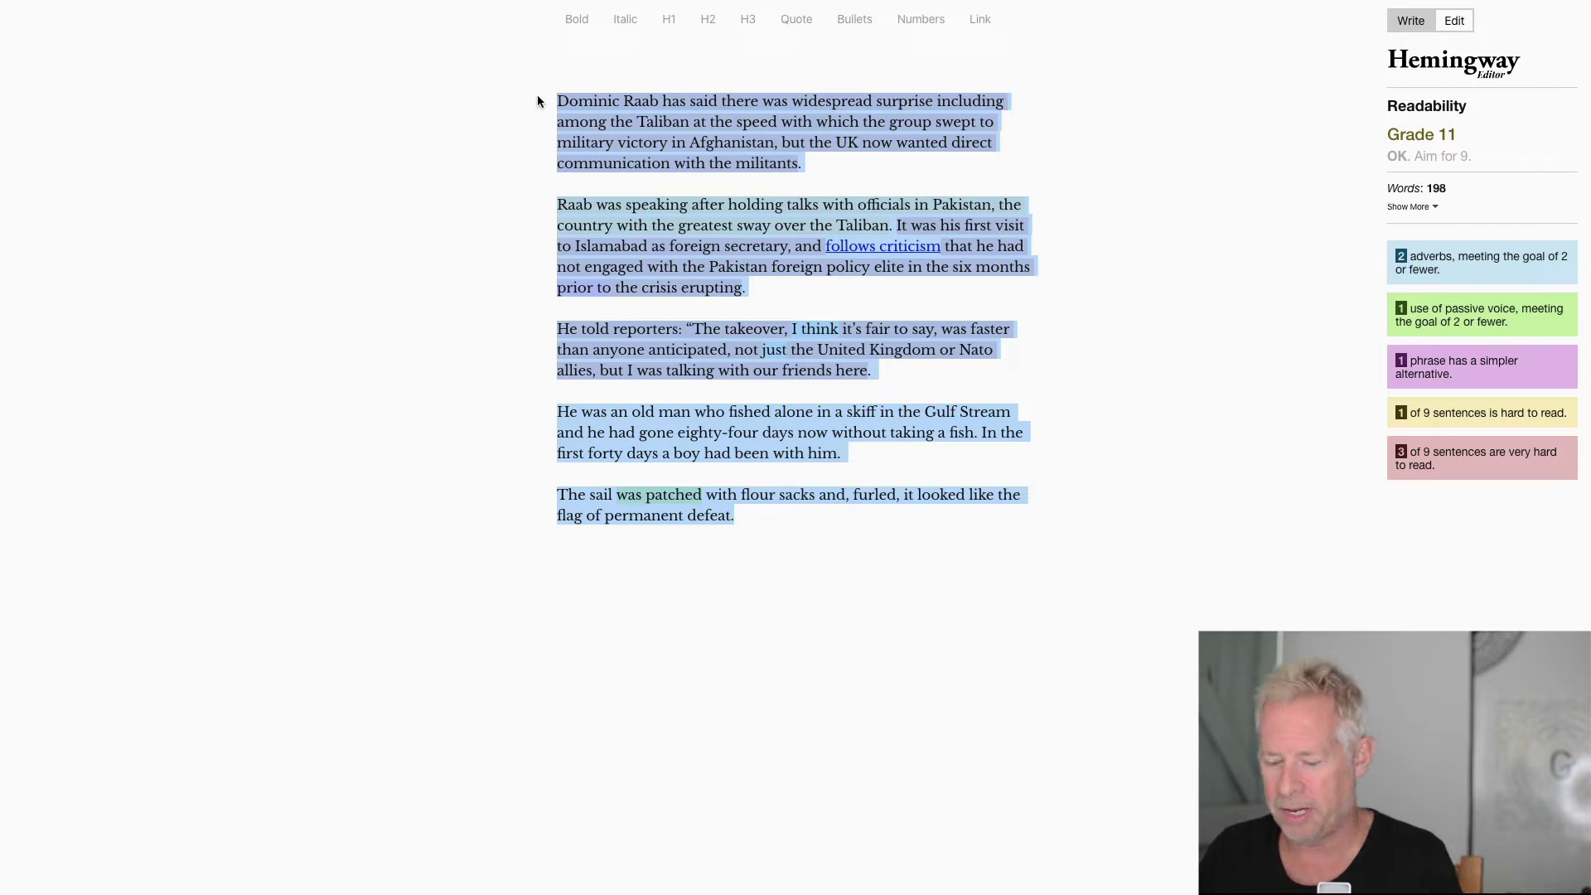
{"action": "key", "text": "BackSpace"}
{"action": "type", "text": "klawe rfjkdklasjflkjklafdj lkjasdfkl jsdaf"}
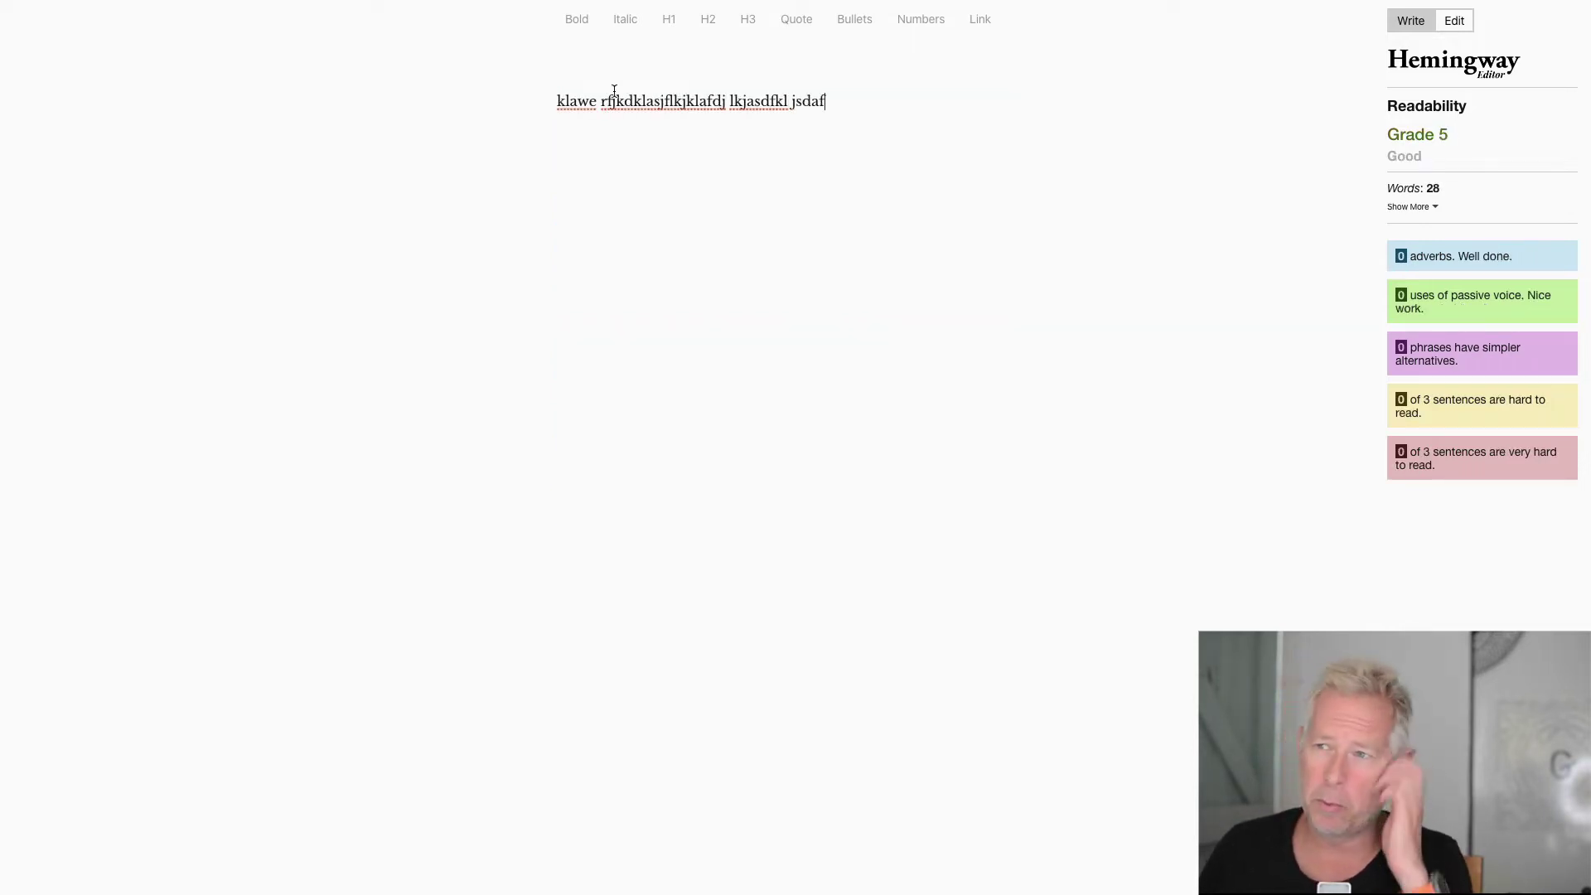
{"action": "left_click_drag", "start_coordinate": [827, 100], "coordinate": [553, 97]}
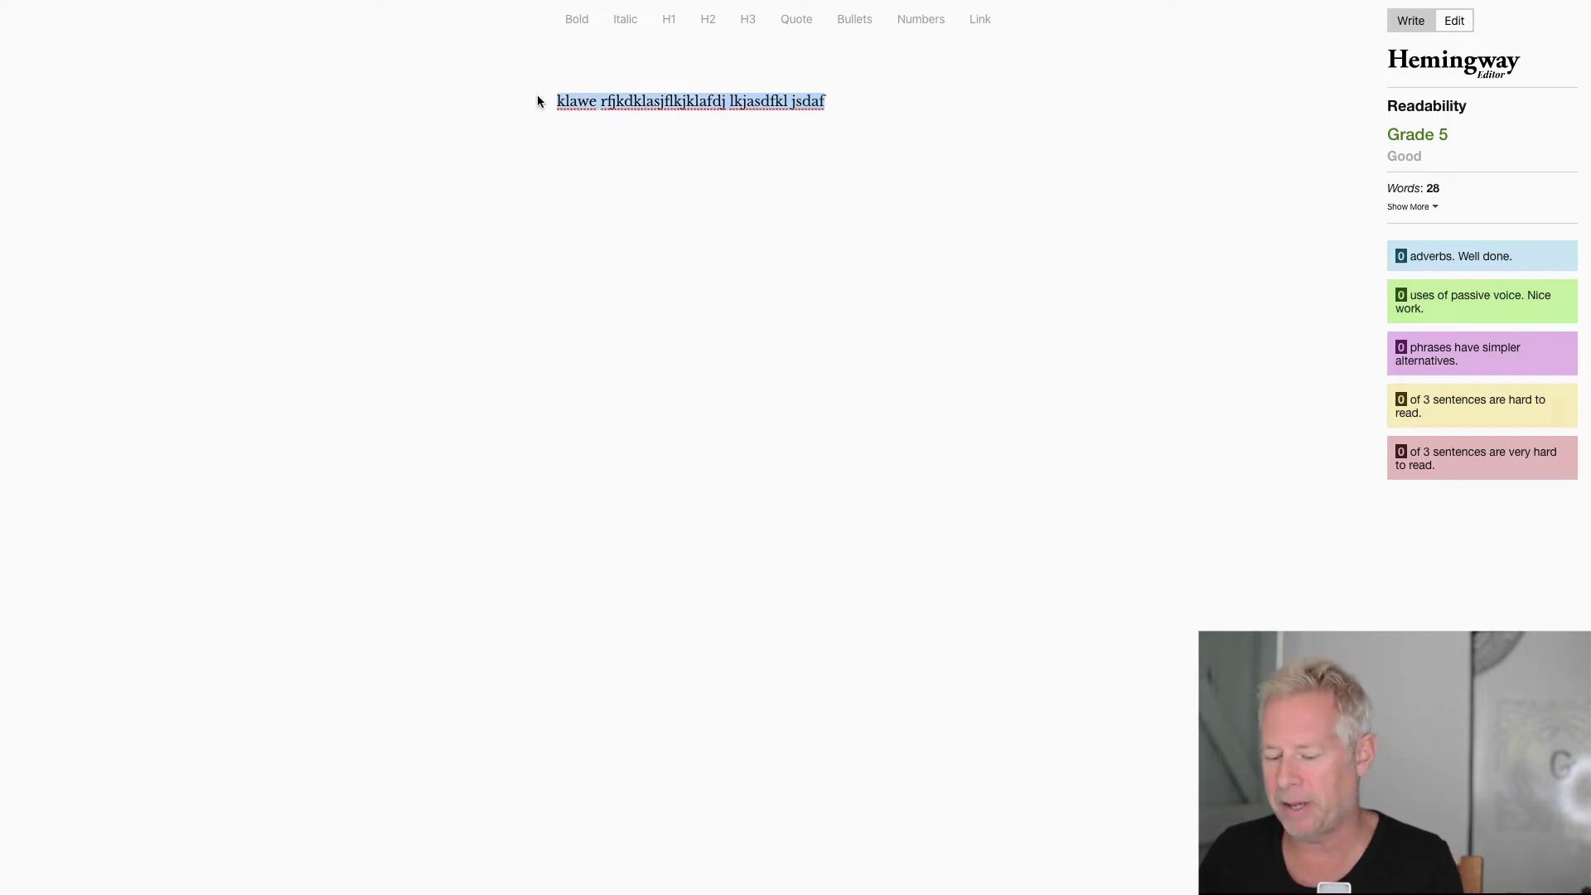
{"action": "key", "text": "ctrl+b"}
{"action": "key", "text": "BackSpace"}
{"action": "key", "text": "ctrl+v"}
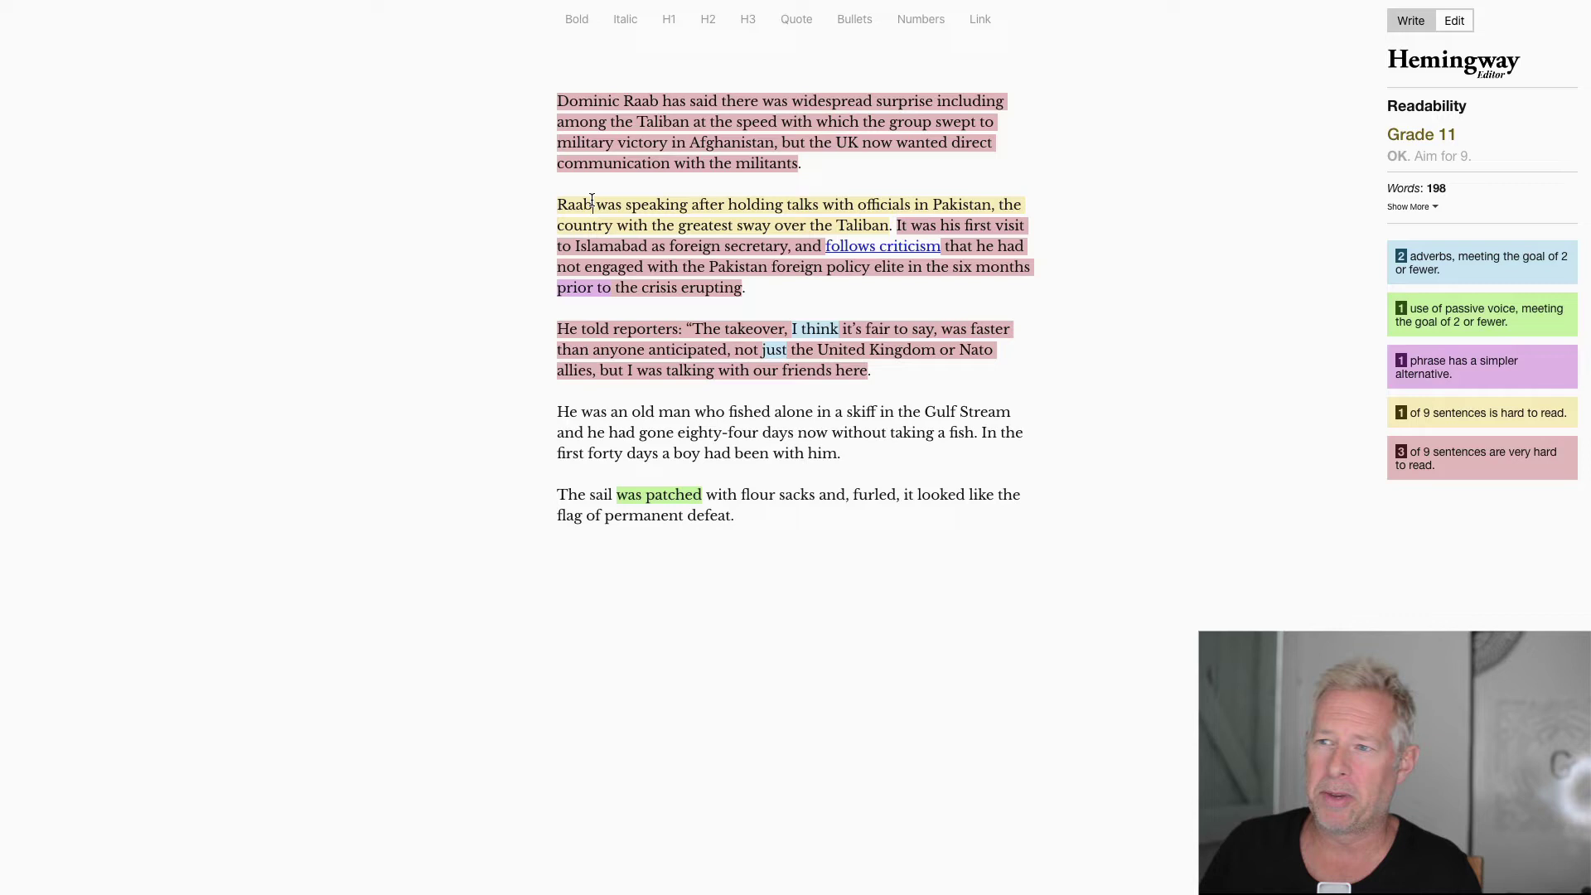
{"action": "left_click", "coordinate": [1410, 22]}
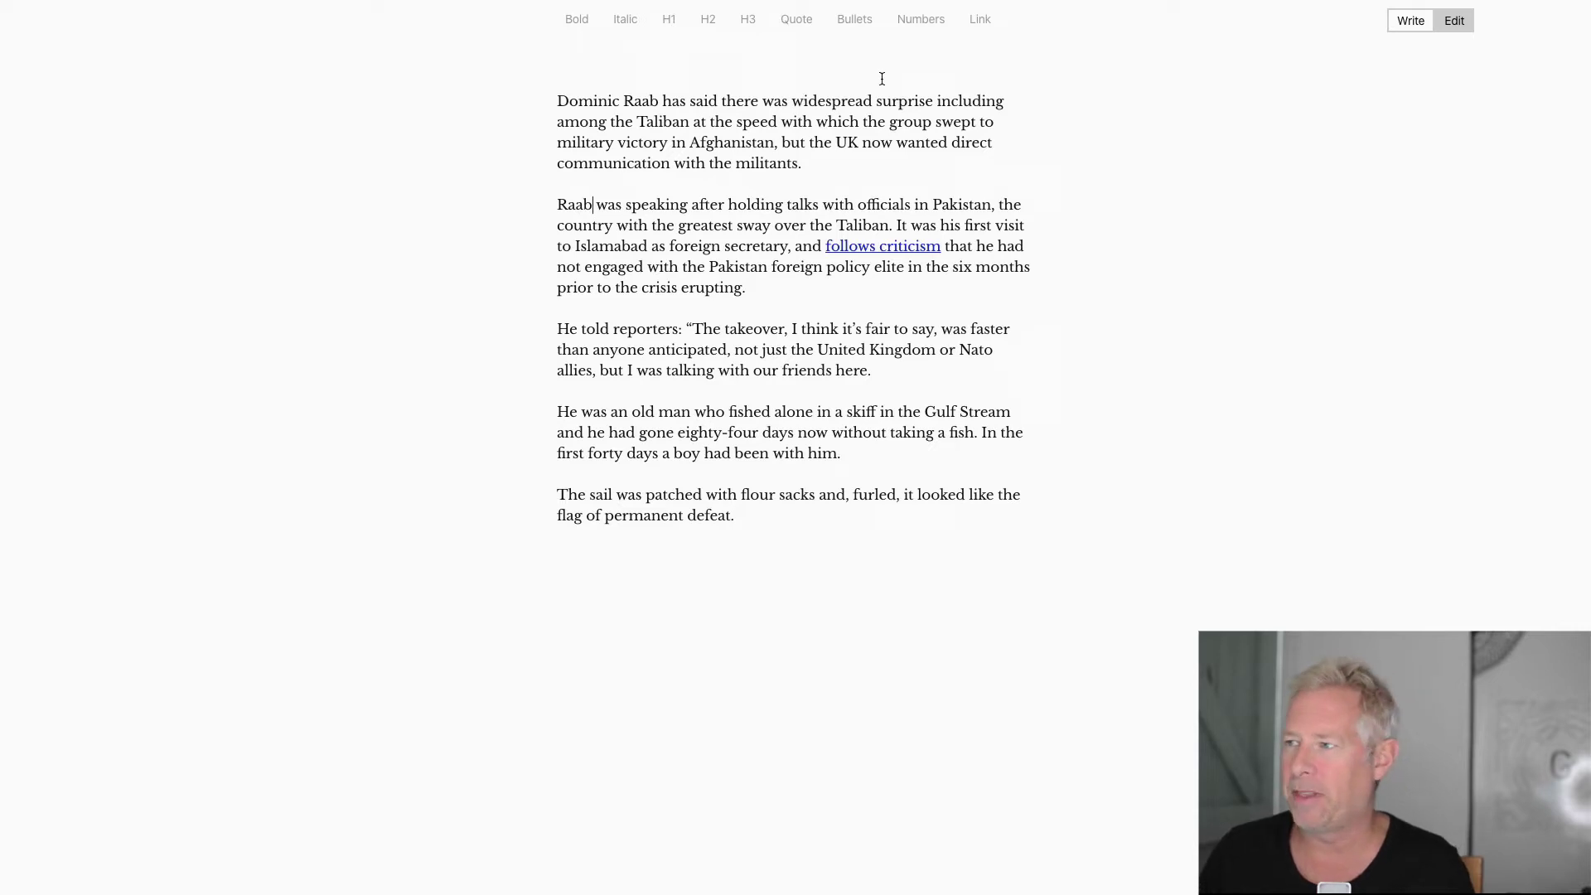
{"action": "left_click", "coordinate": [1442, 23]}
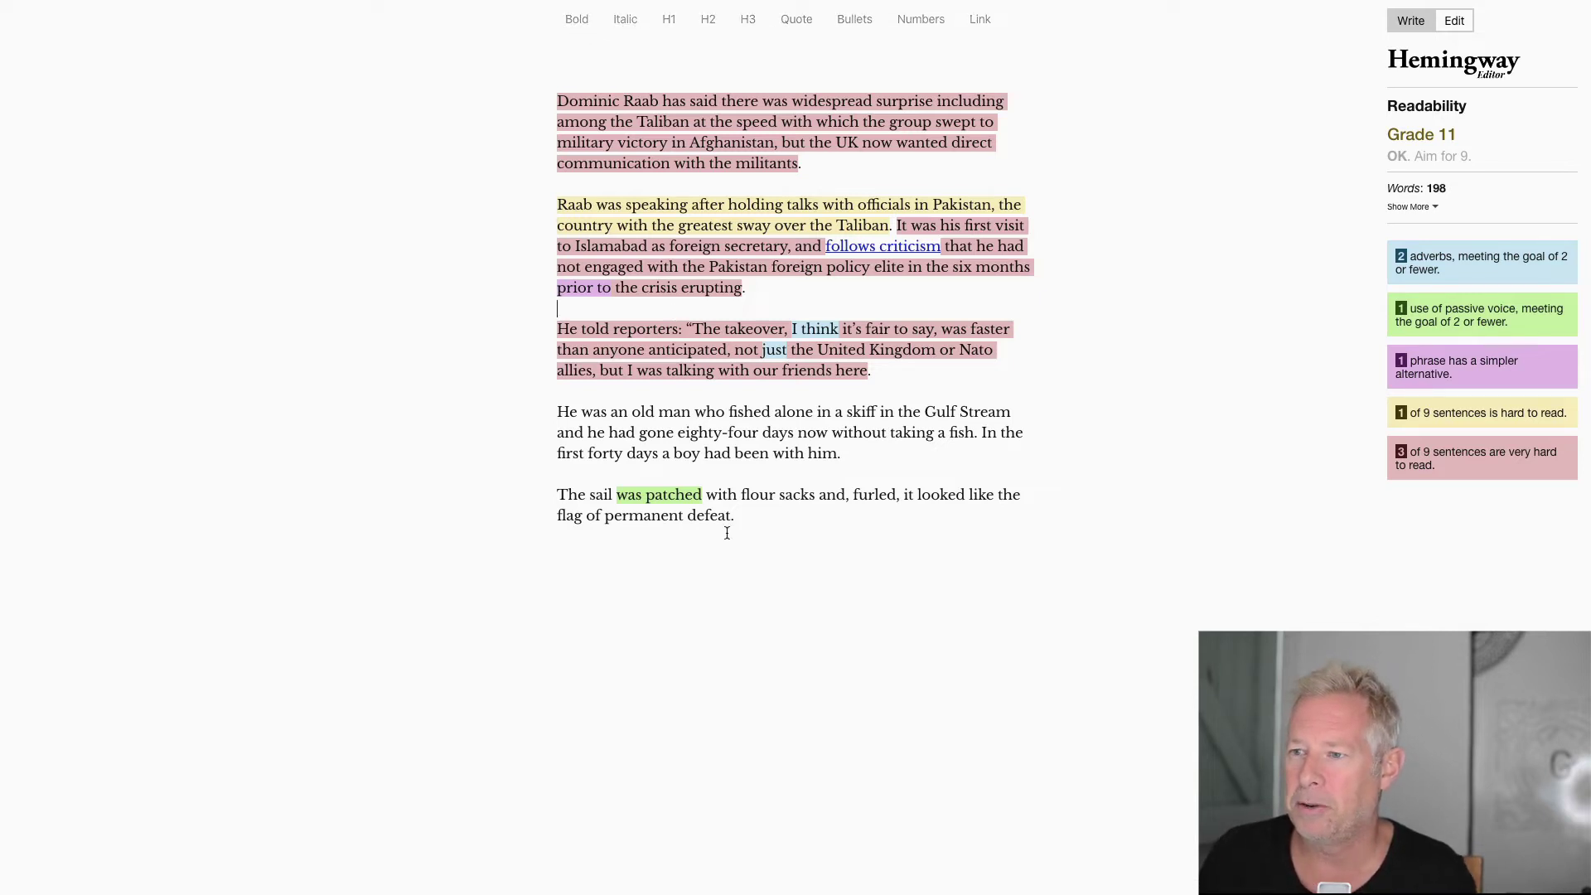
- Add 'The old man and the sea' as an H1 heading below the last paragraph
{"action": "left_click", "coordinate": [759, 520]}
{"action": "type", "text": "The"}
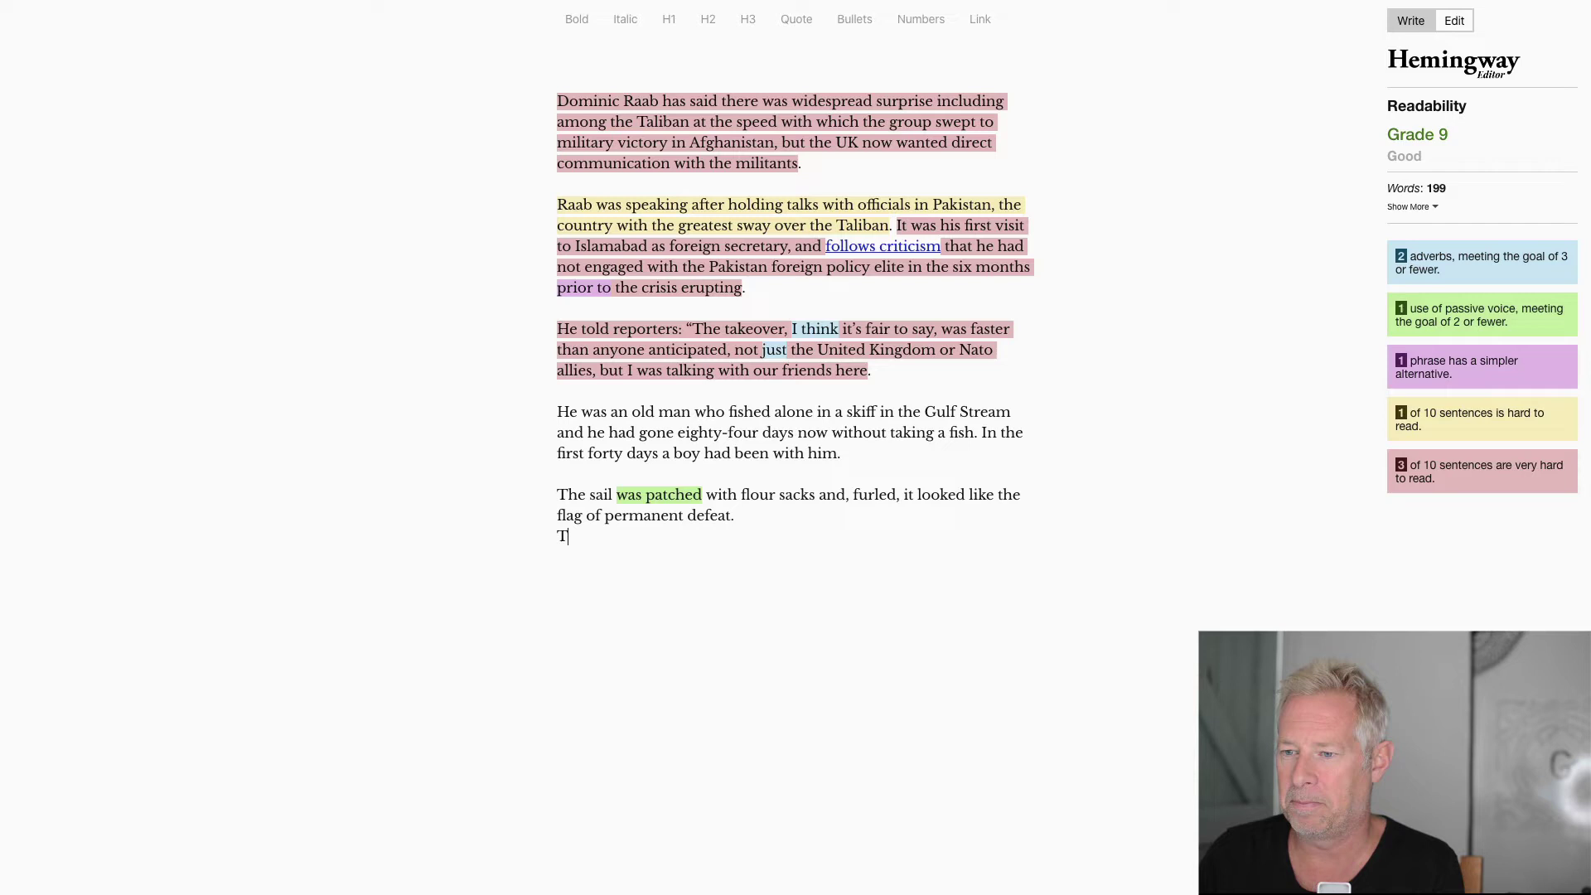
{"action": "key", "text": "BackSpace"}
{"action": "key", "text": "BackSpace"}
{"action": "key", "text": "BackSpace"}
{"action": "key", "text": "Return"}
{"action": "type", "text": "The "}
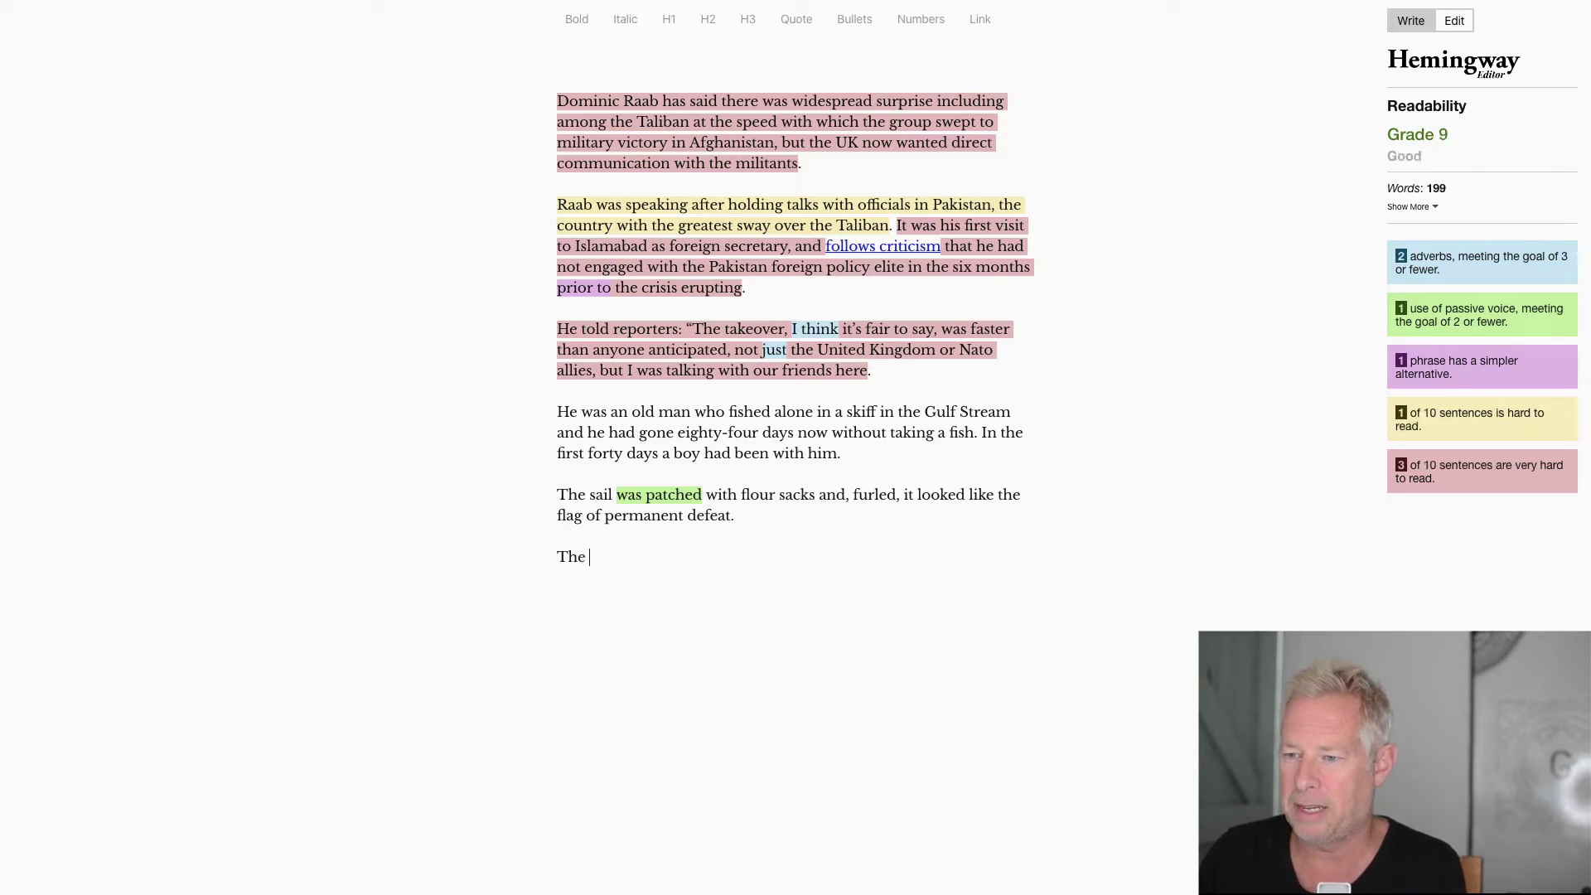
{"action": "type", "text": "old man and "}
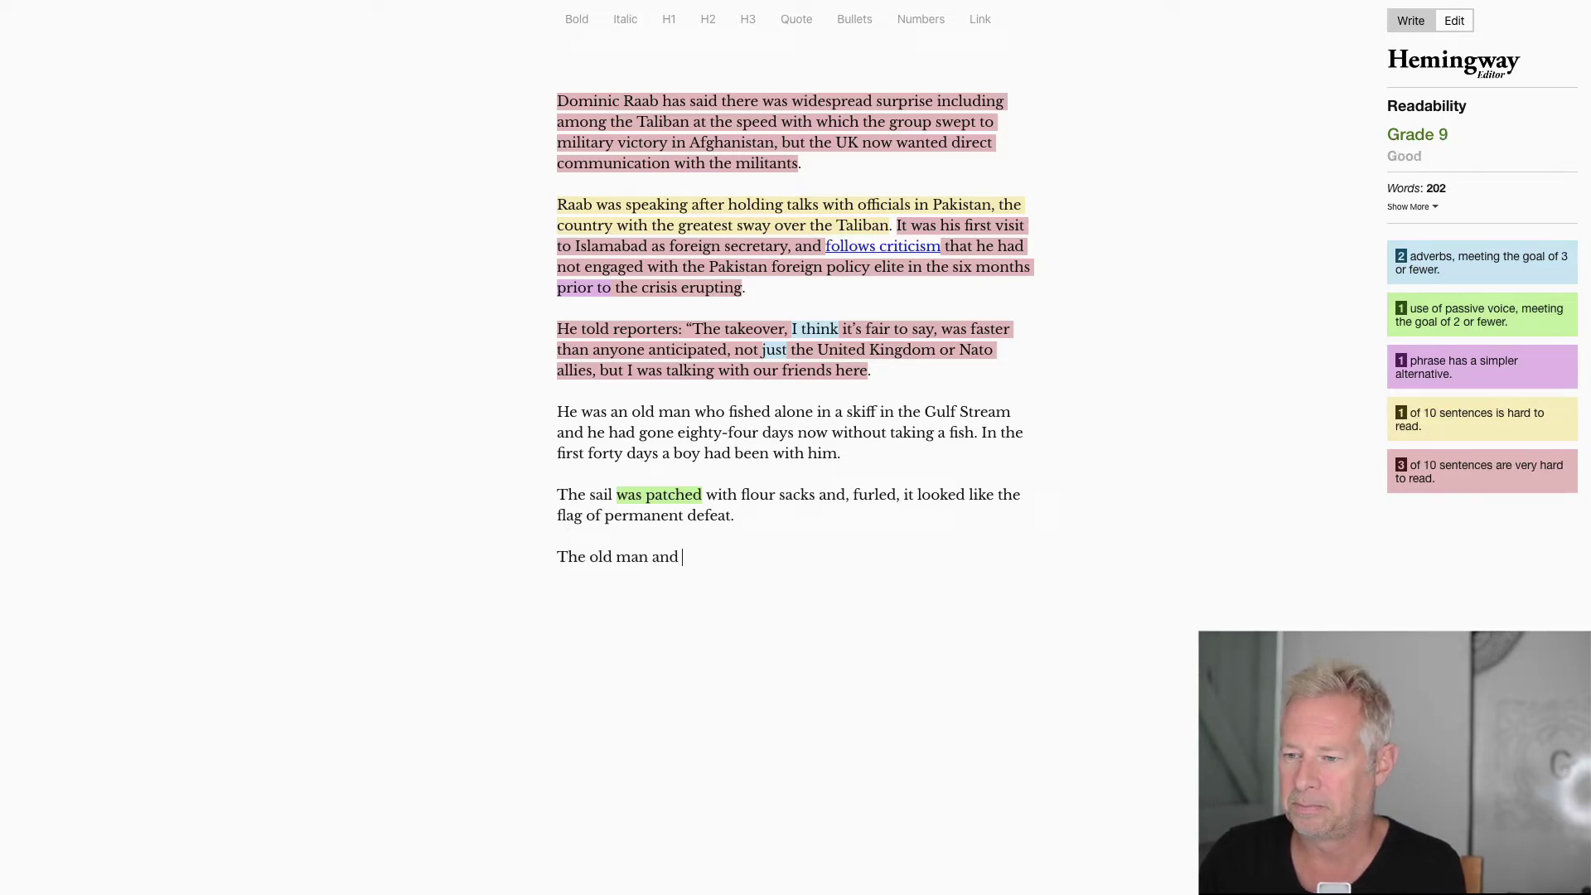
{"action": "type", "text": "the sea"}
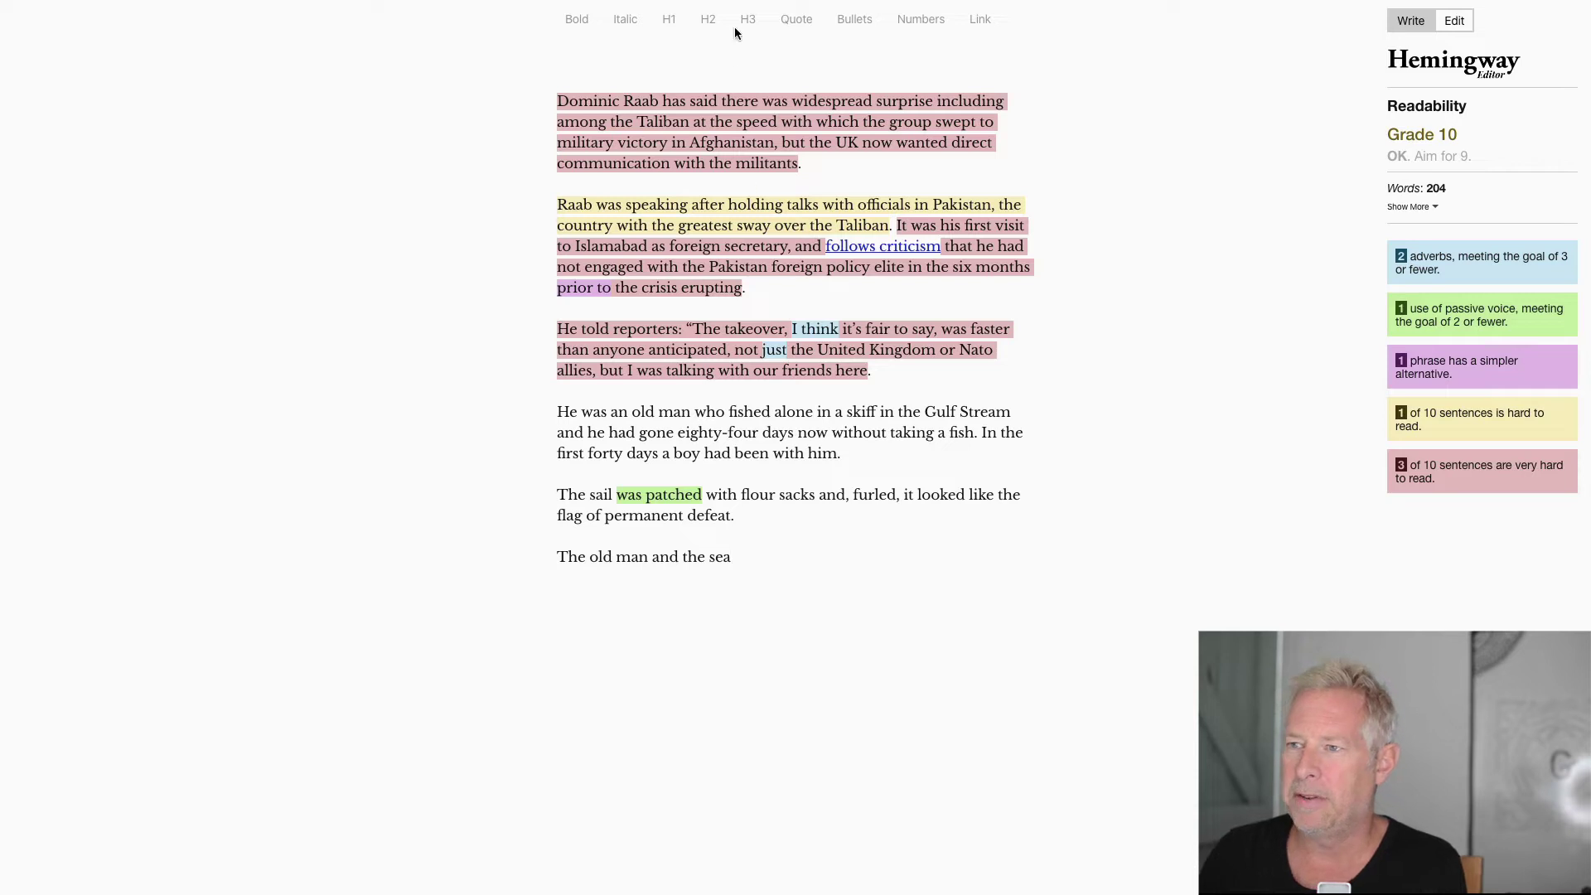
{"action": "left_click", "coordinate": [669, 19]}
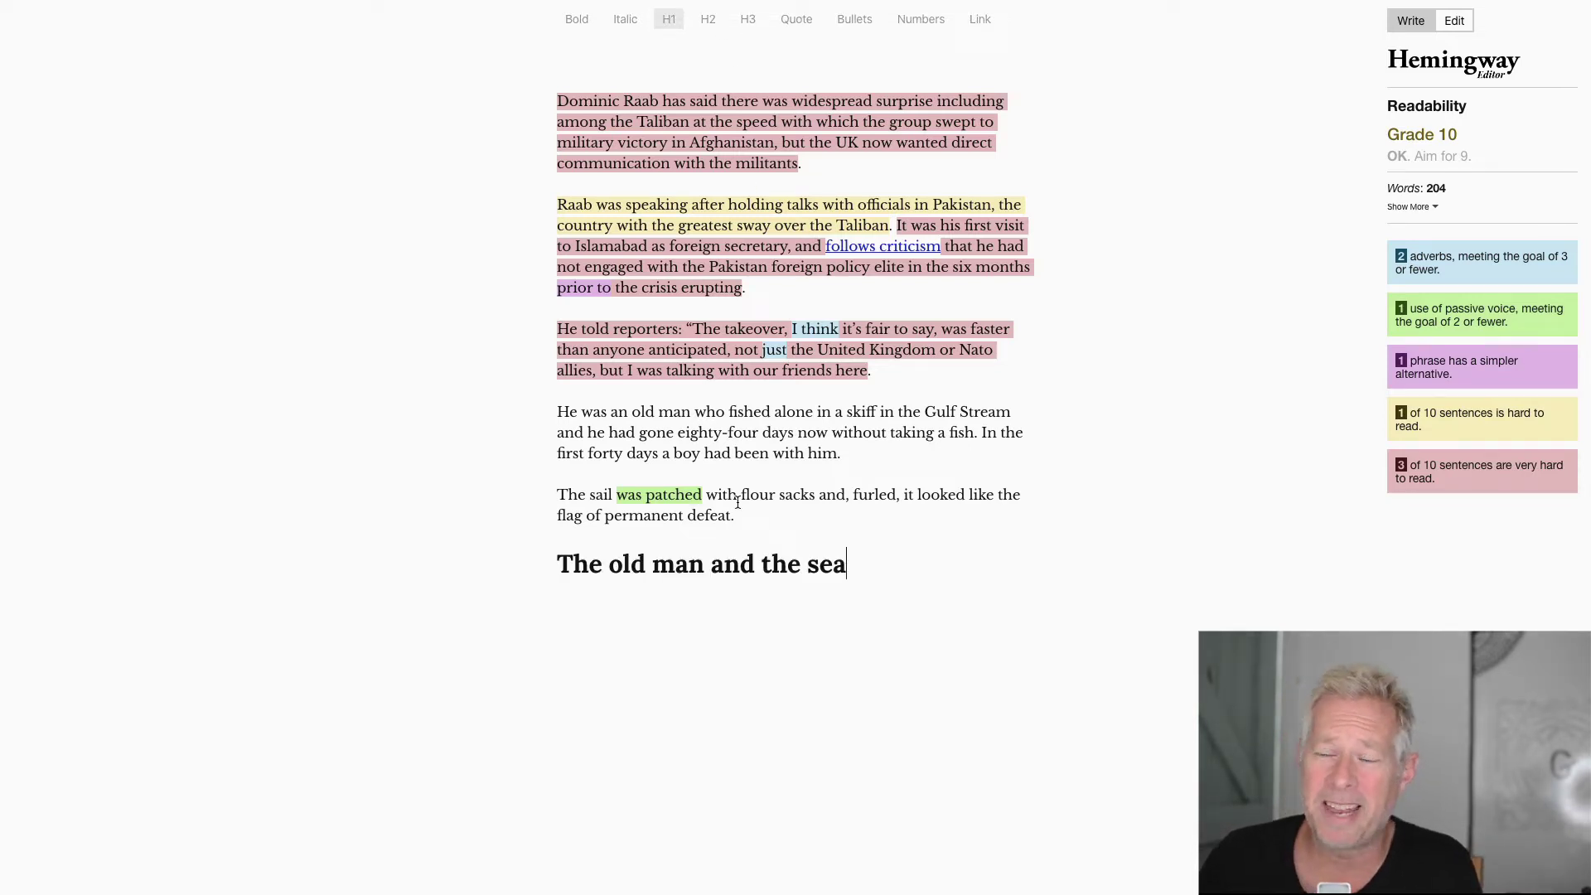
{"action": "key", "text": "Return"}
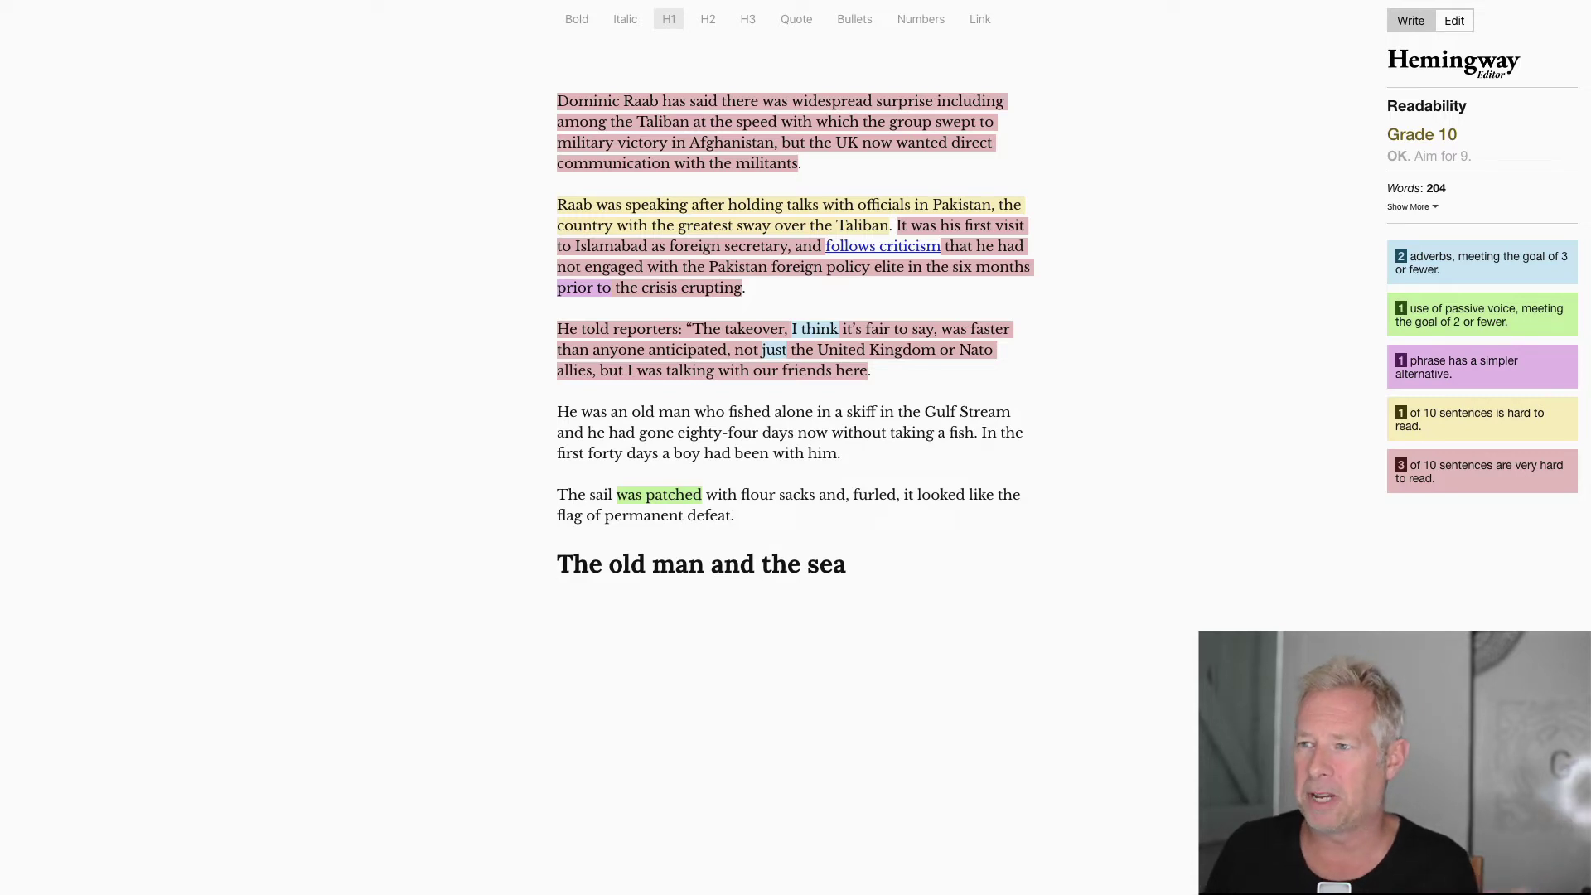
- Browse the File menu, then review the 'This is the news' heading, opening paragraph and numbered list
{"action": "mouse_move", "coordinate": [296, 4]}
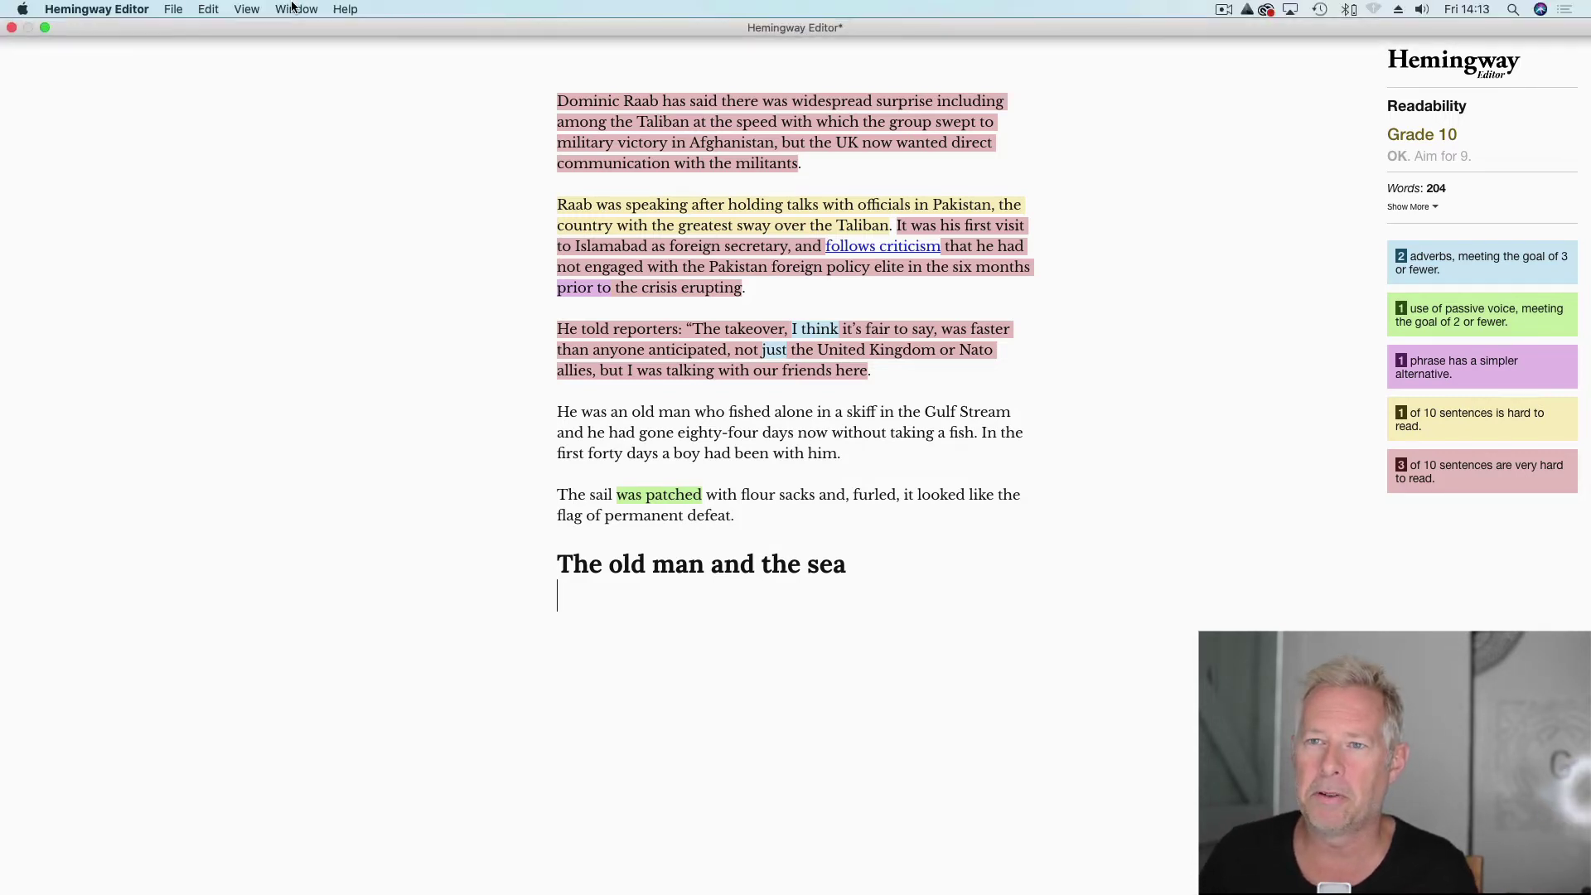
{"action": "left_click", "coordinate": [171, 10]}
{"action": "mouse_move", "coordinate": [205, 151]}
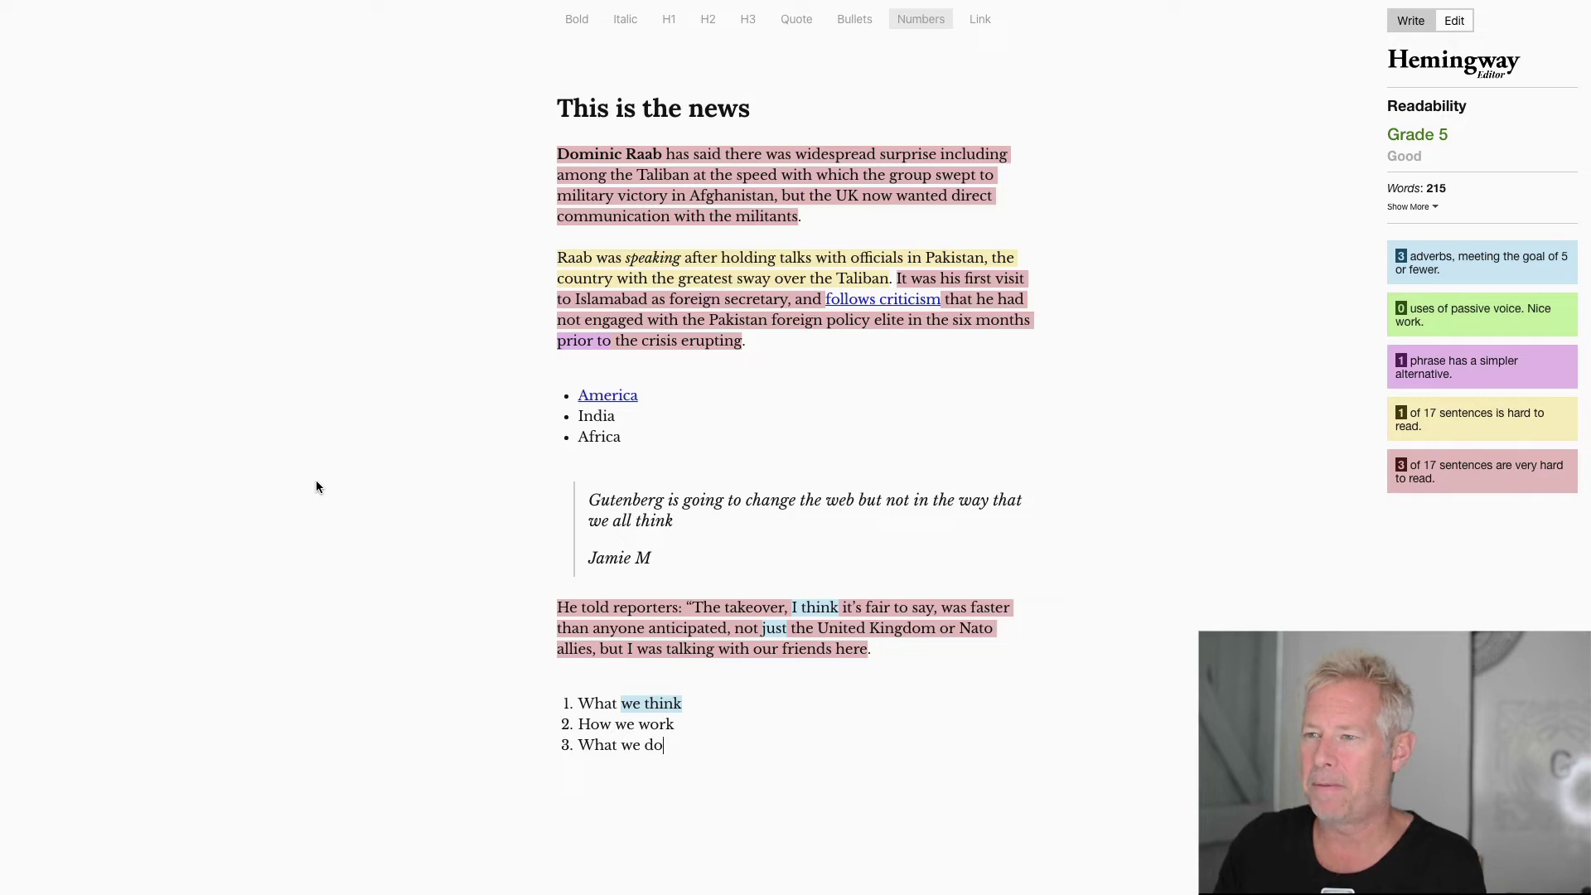
{"action": "left_click_drag", "start_coordinate": [560, 108], "coordinate": [750, 109]}
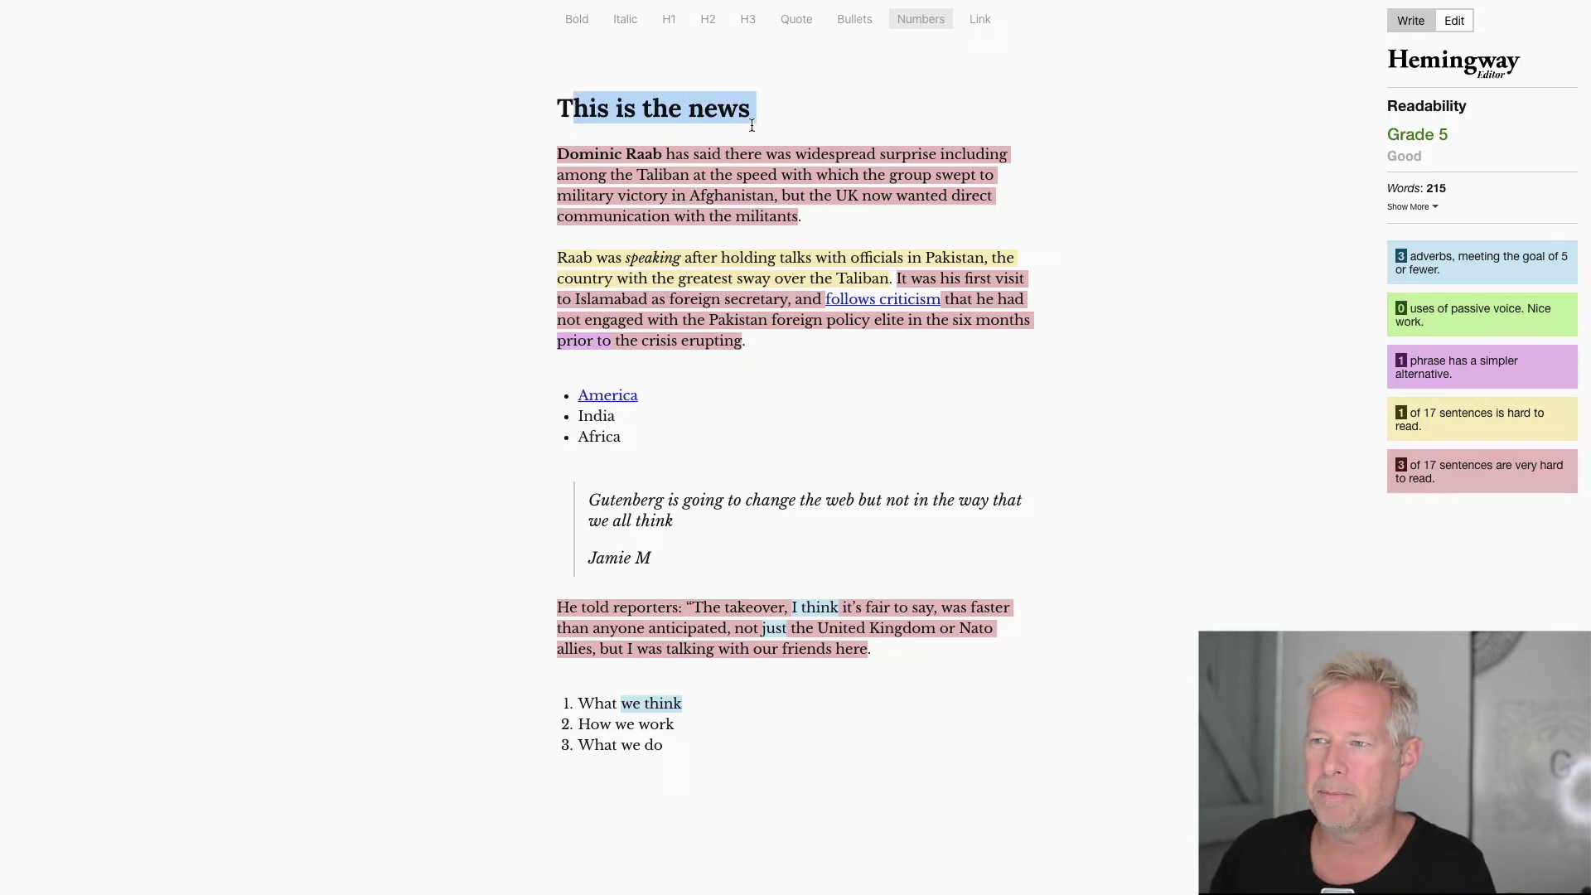
{"action": "left_click", "coordinate": [727, 154]}
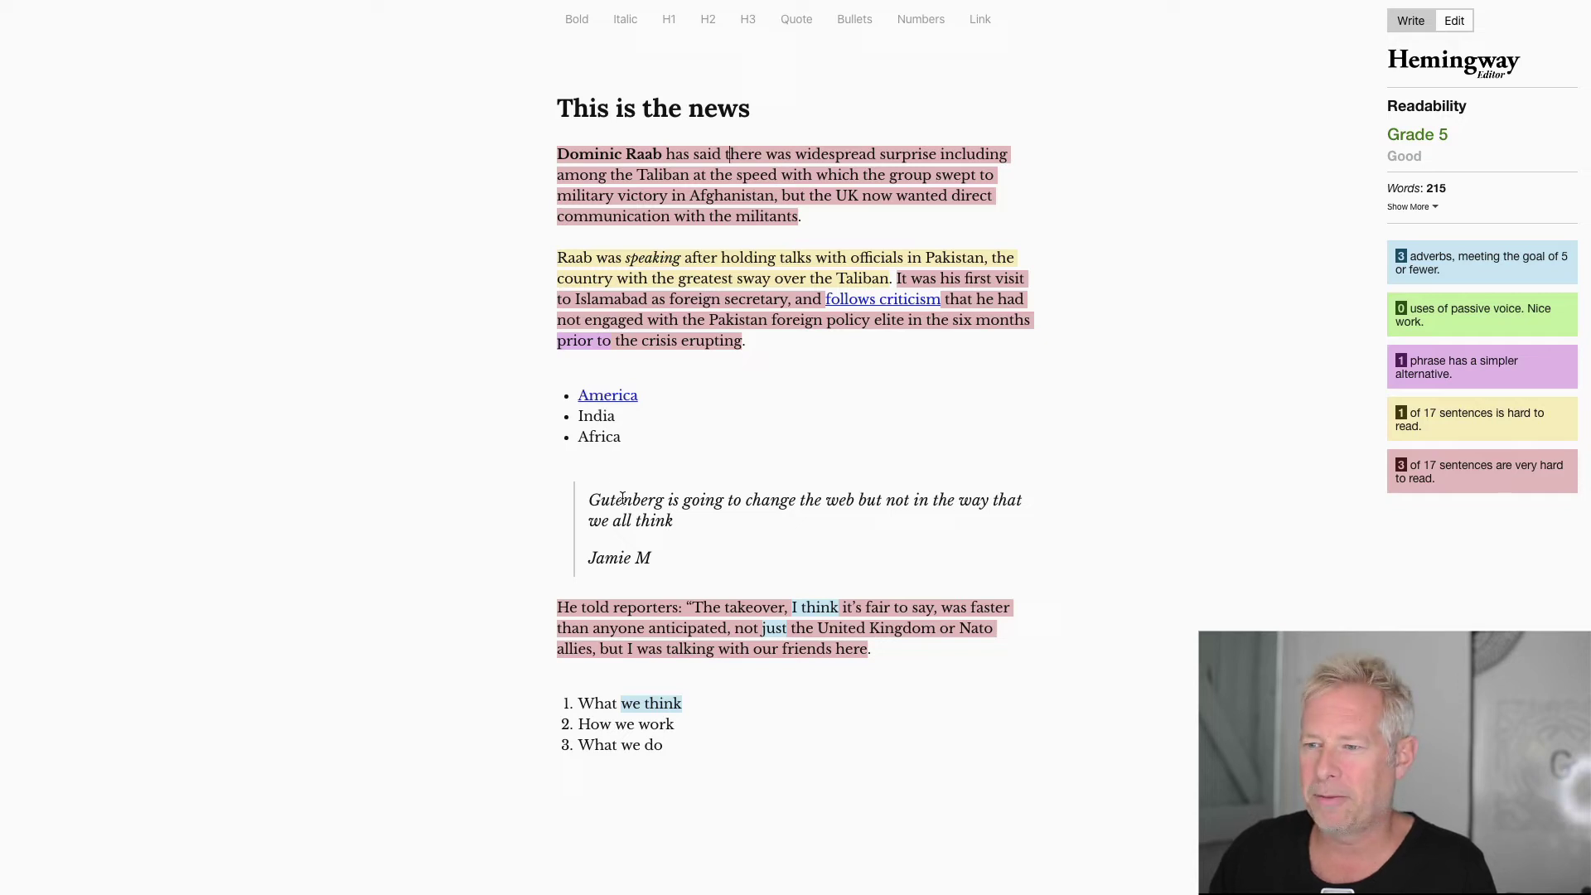
{"action": "left_click", "coordinate": [621, 711]}
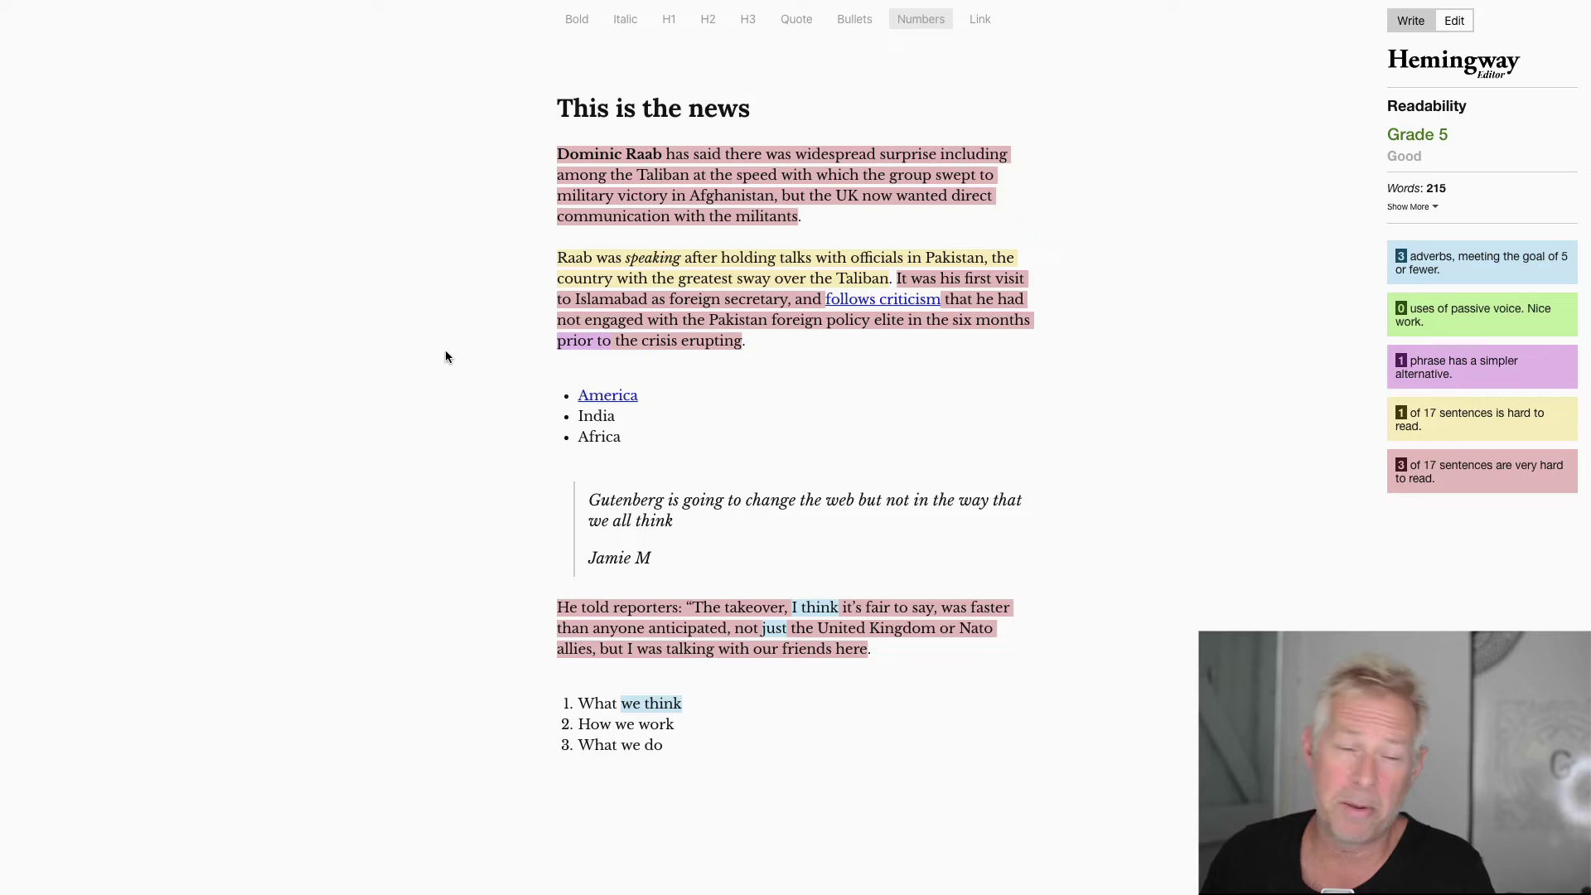
- Bring up the Publish to WordPress form and check the blog address
{"action": "mouse_move", "coordinate": [226, 2]}
{"action": "left_click", "coordinate": [172, 10]}
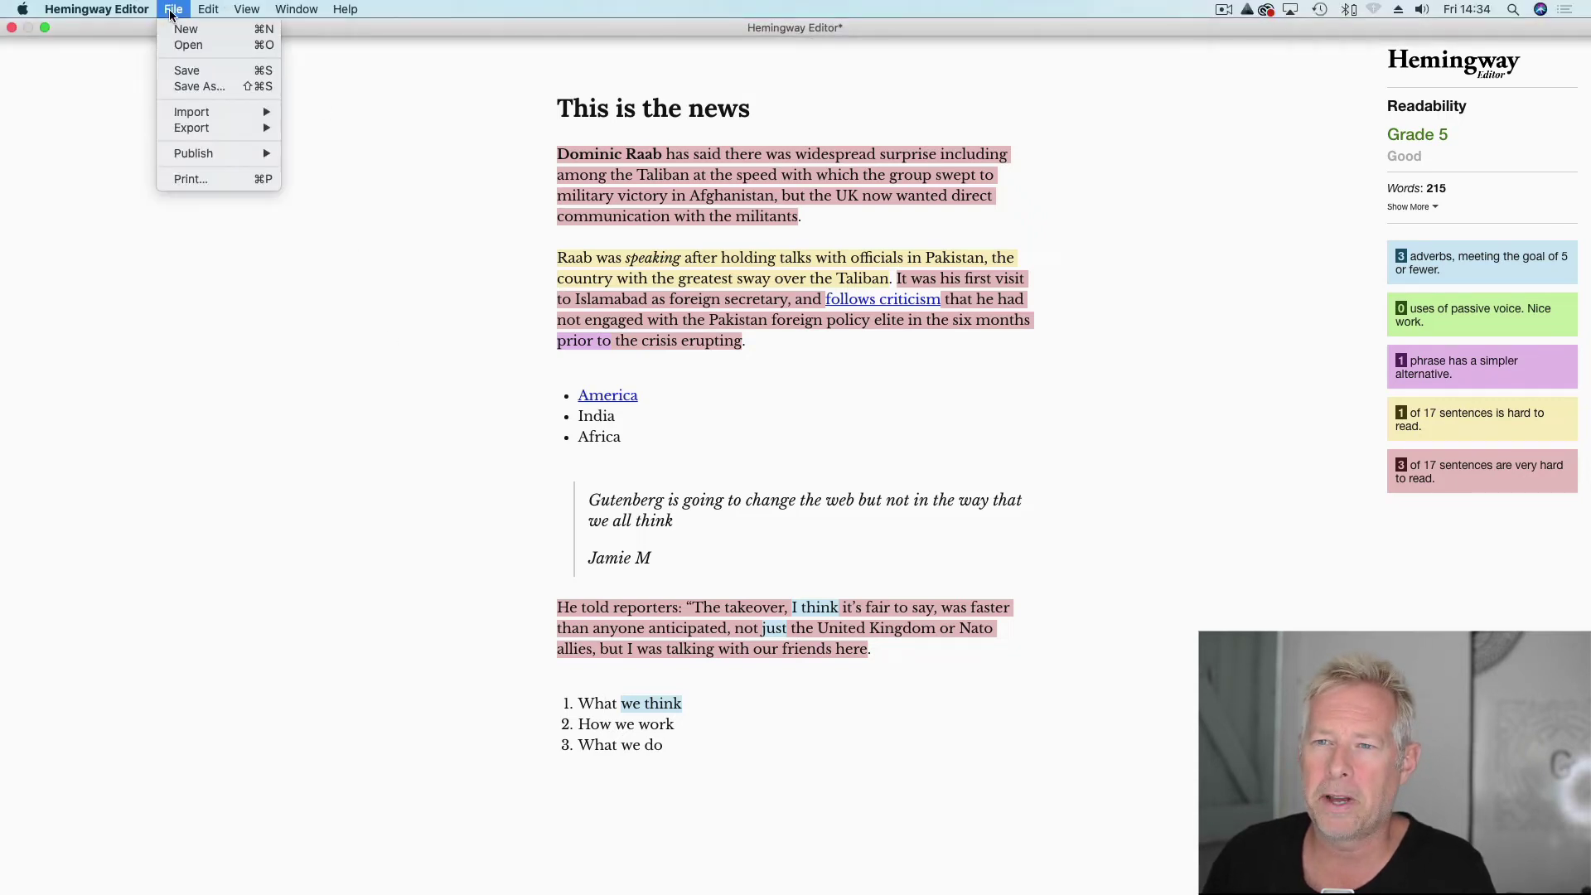
{"action": "mouse_move", "coordinate": [191, 156]}
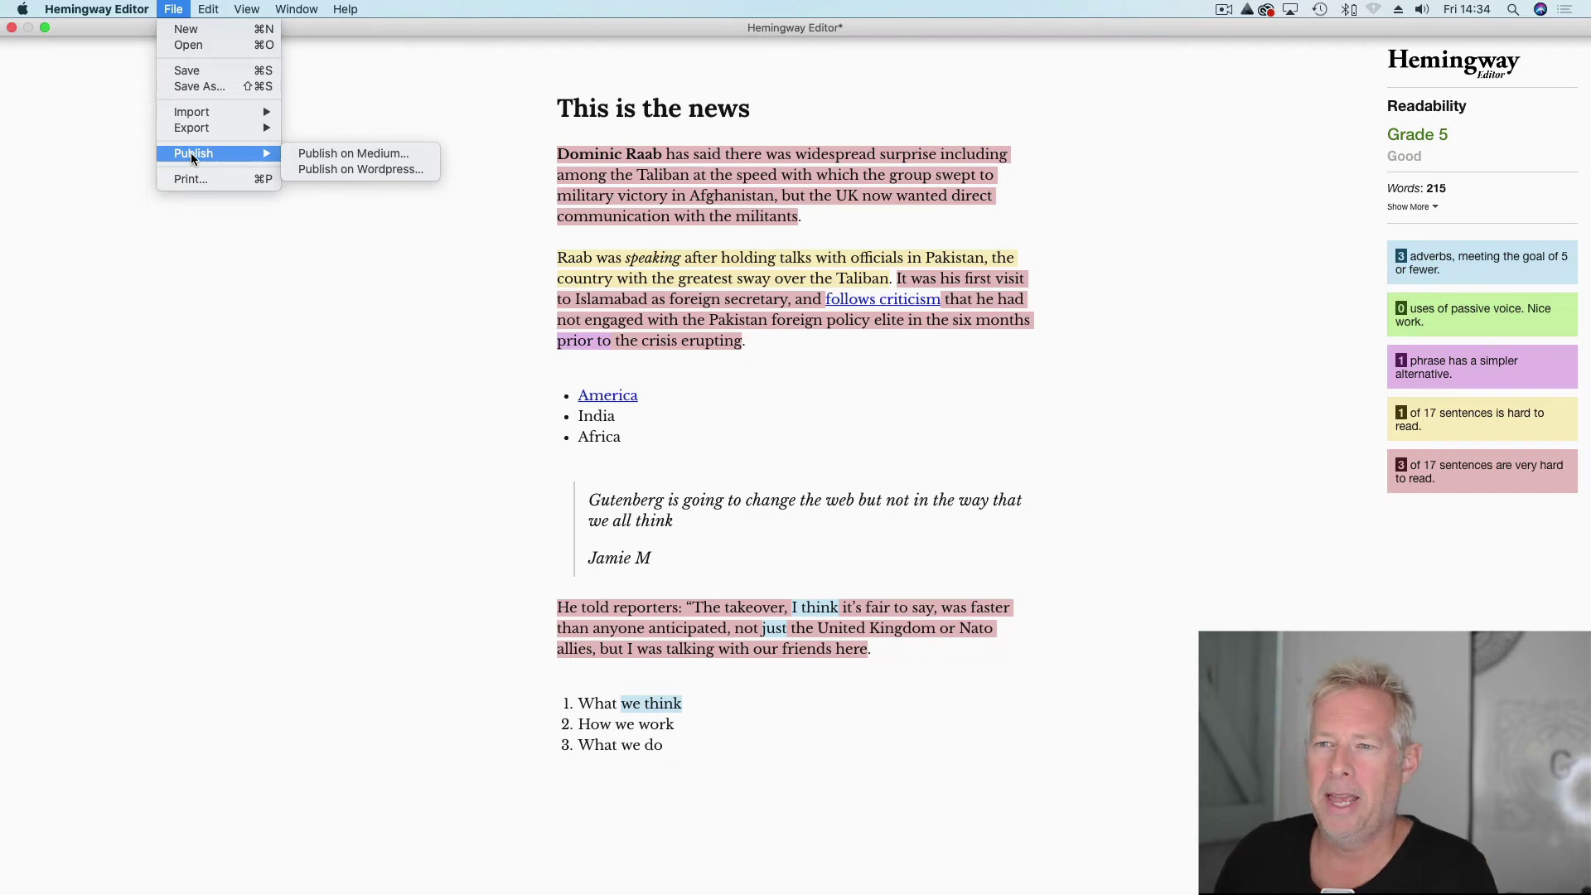
{"action": "left_click", "coordinate": [311, 170]}
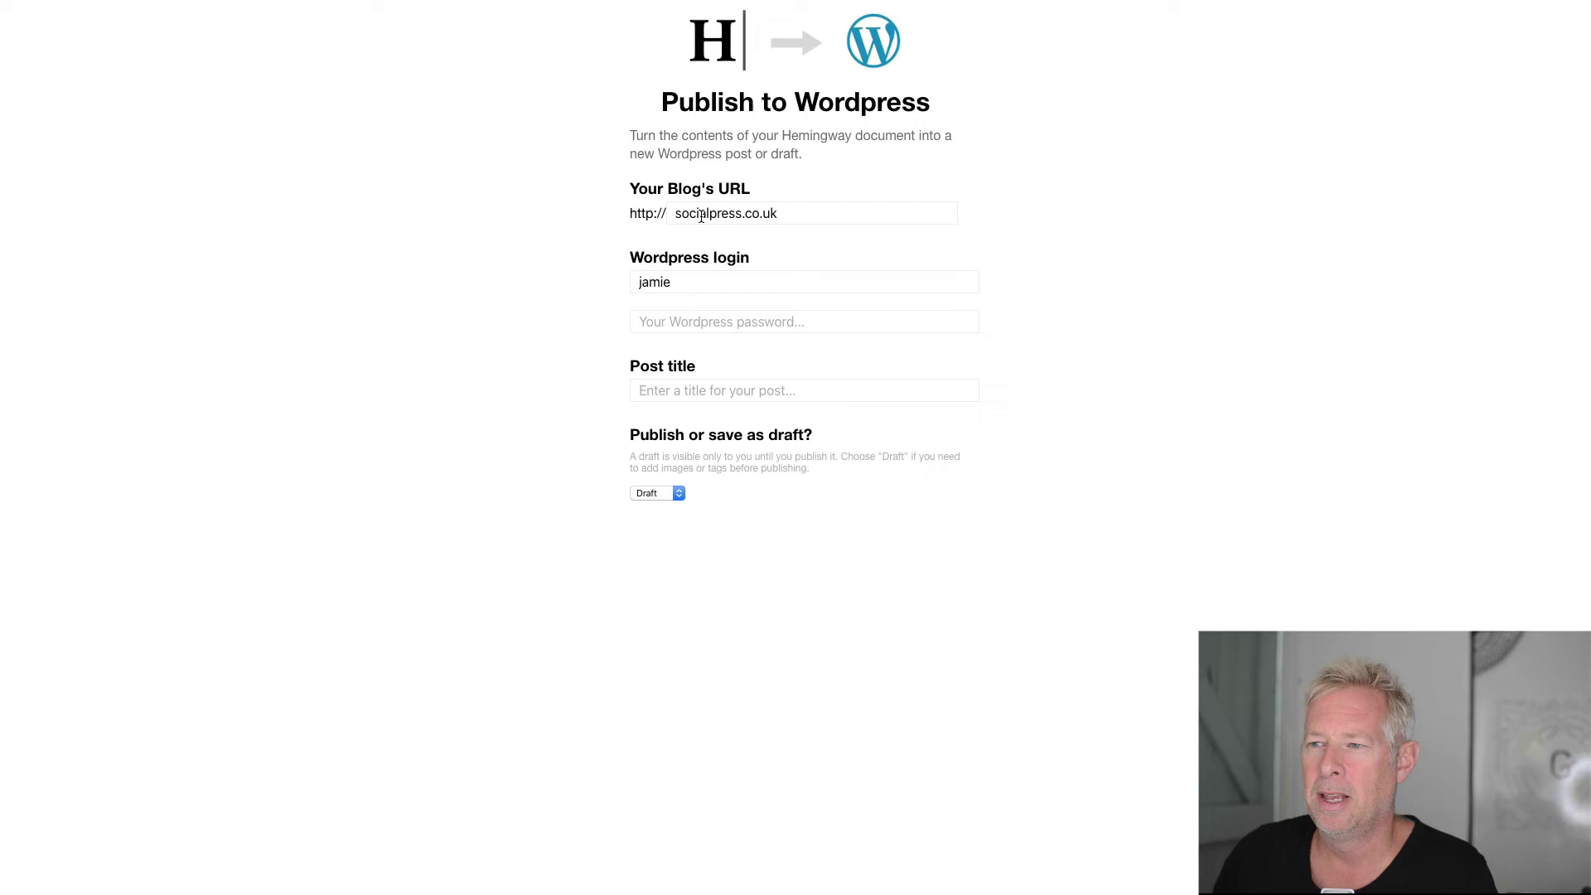
{"action": "left_click_drag", "start_coordinate": [803, 212], "coordinate": [625, 211]}
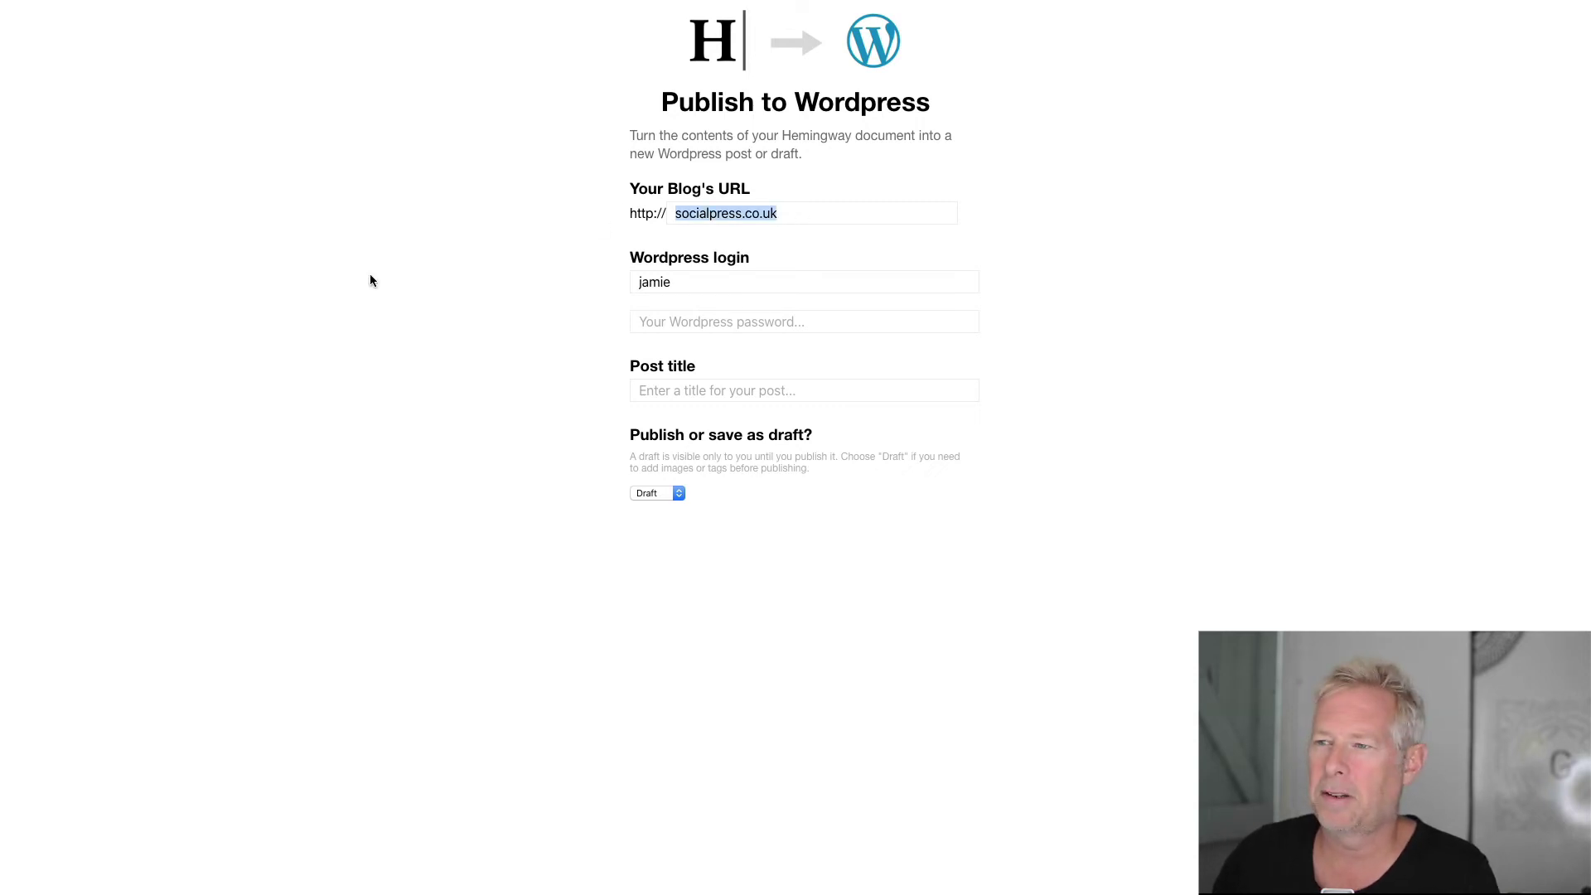
{"action": "left_click", "coordinate": [801, 217]}
{"action": "left_click_drag", "start_coordinate": [820, 217], "coordinate": [669, 215]}
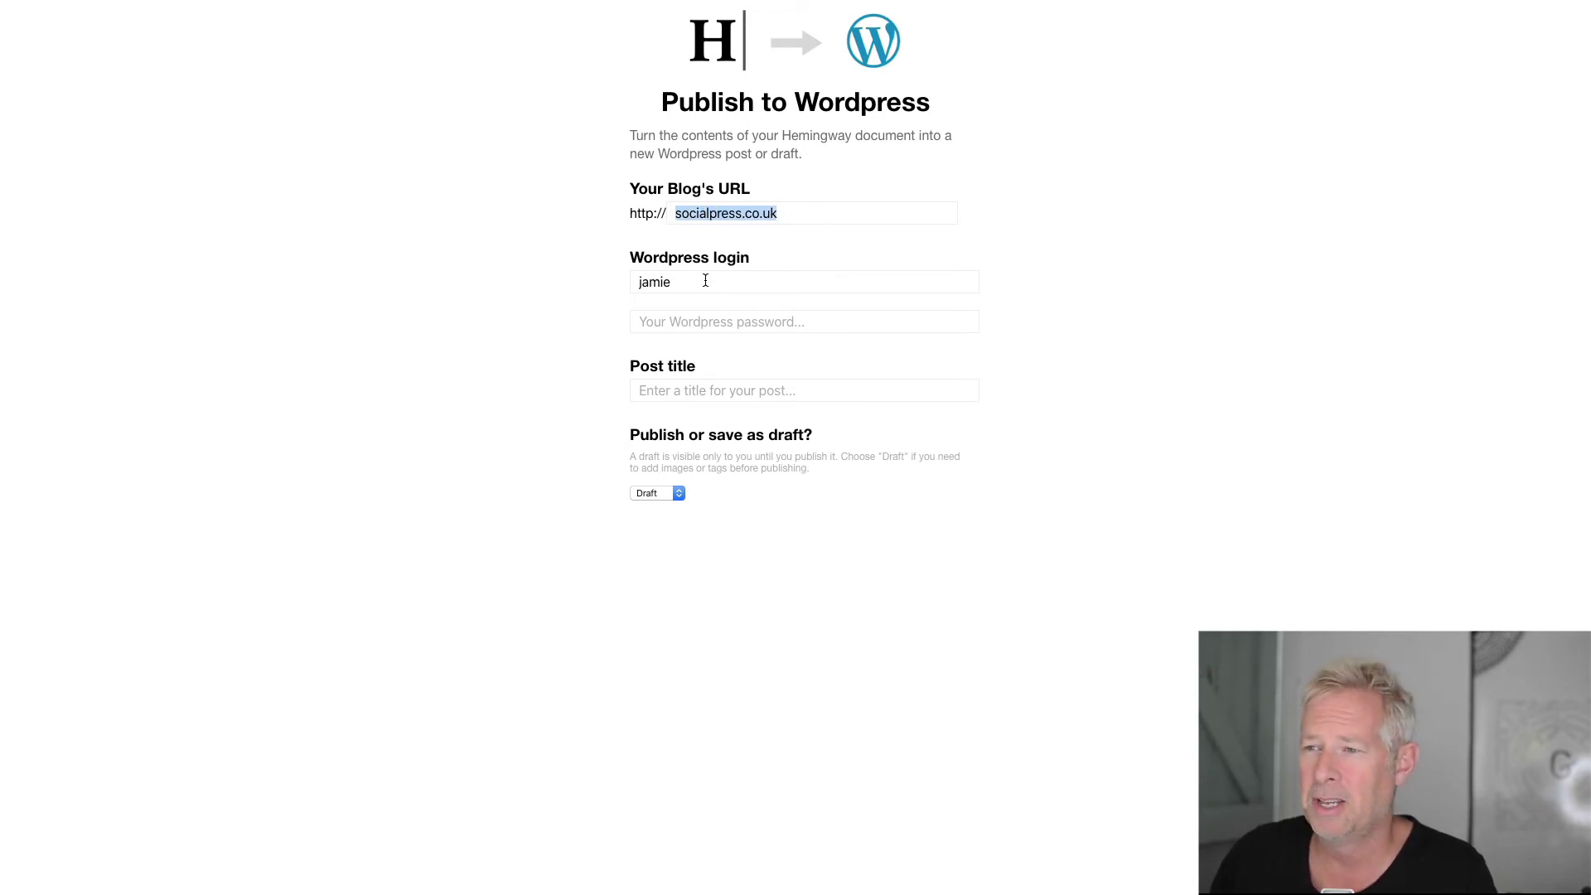
{"action": "key", "text": "Tab"}
- Enter the WordPress password and title 'Hemingway Test', choose Publish, and save to WordPress
{"action": "left_click", "coordinate": [666, 325]}
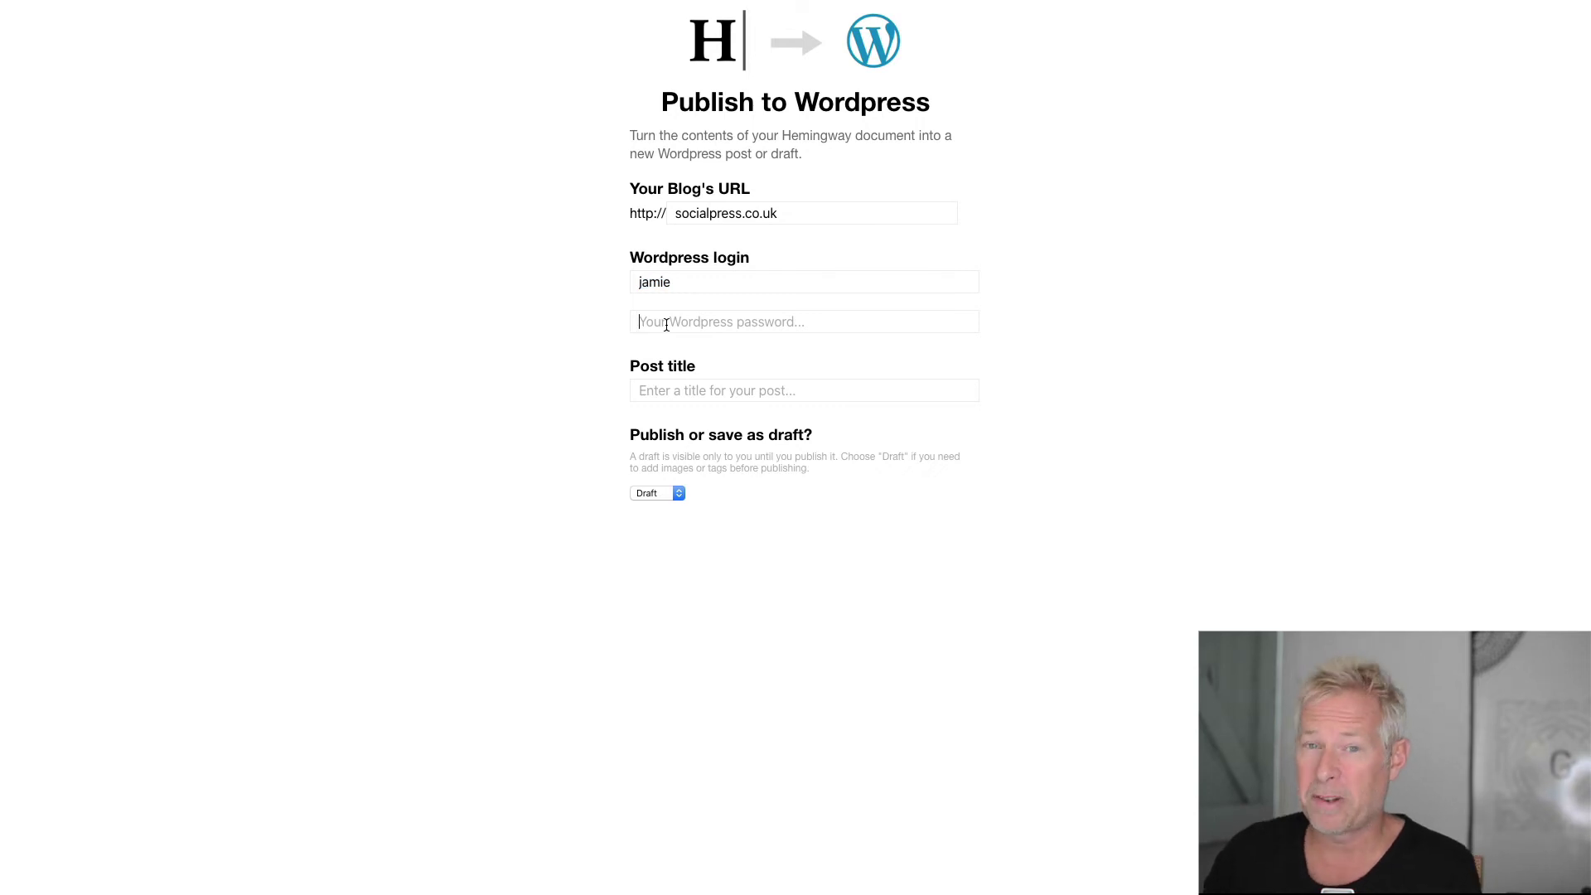
{"action": "type", "text": "••••••"}
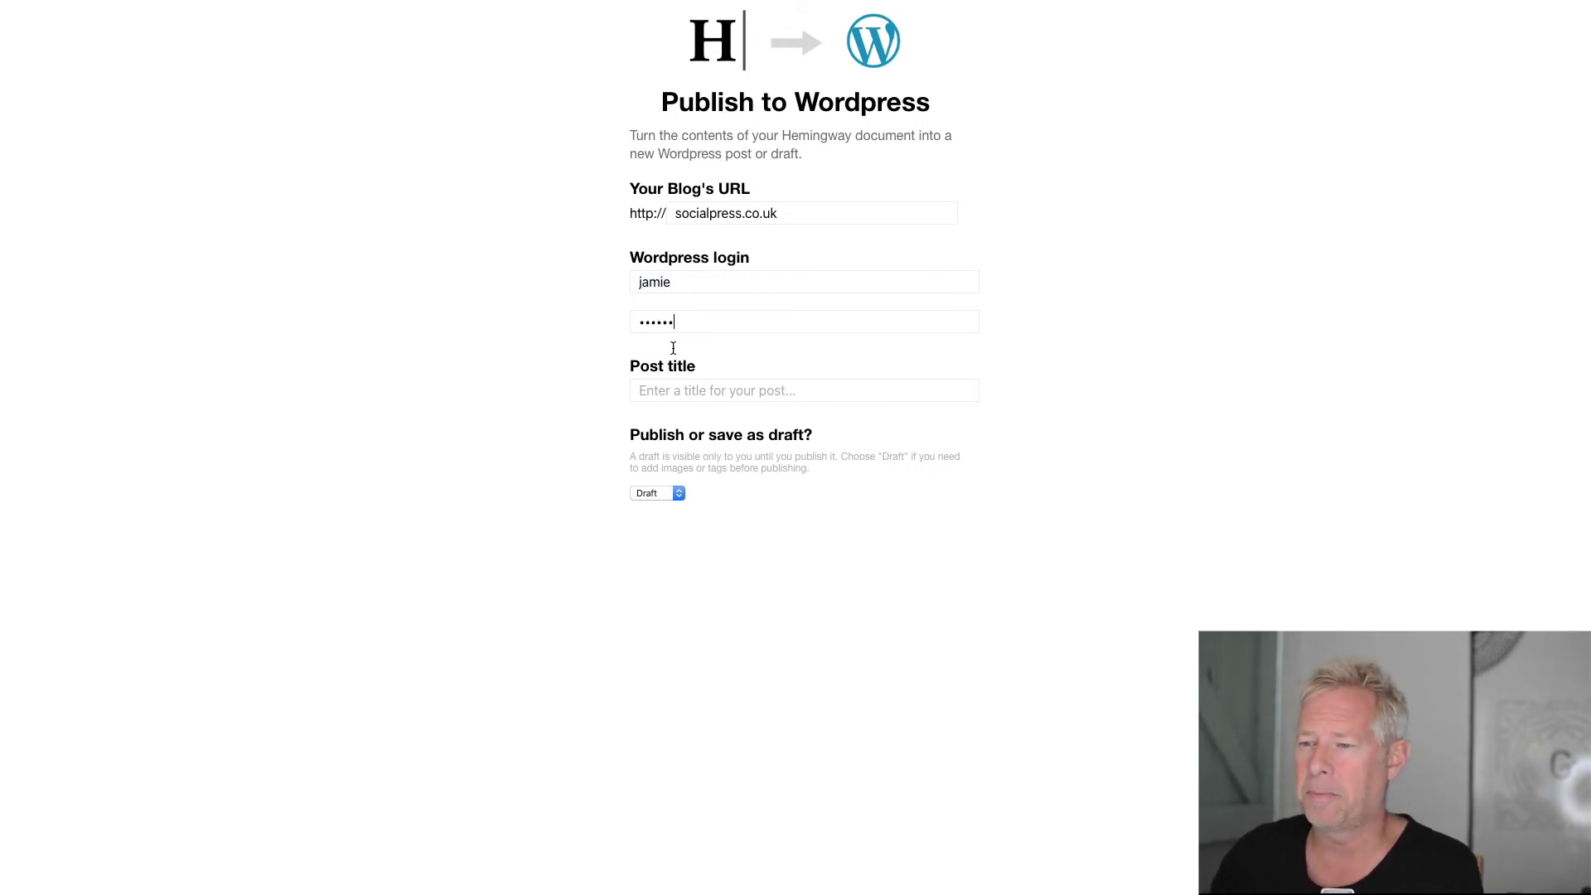
{"action": "left_click", "coordinate": [694, 389]}
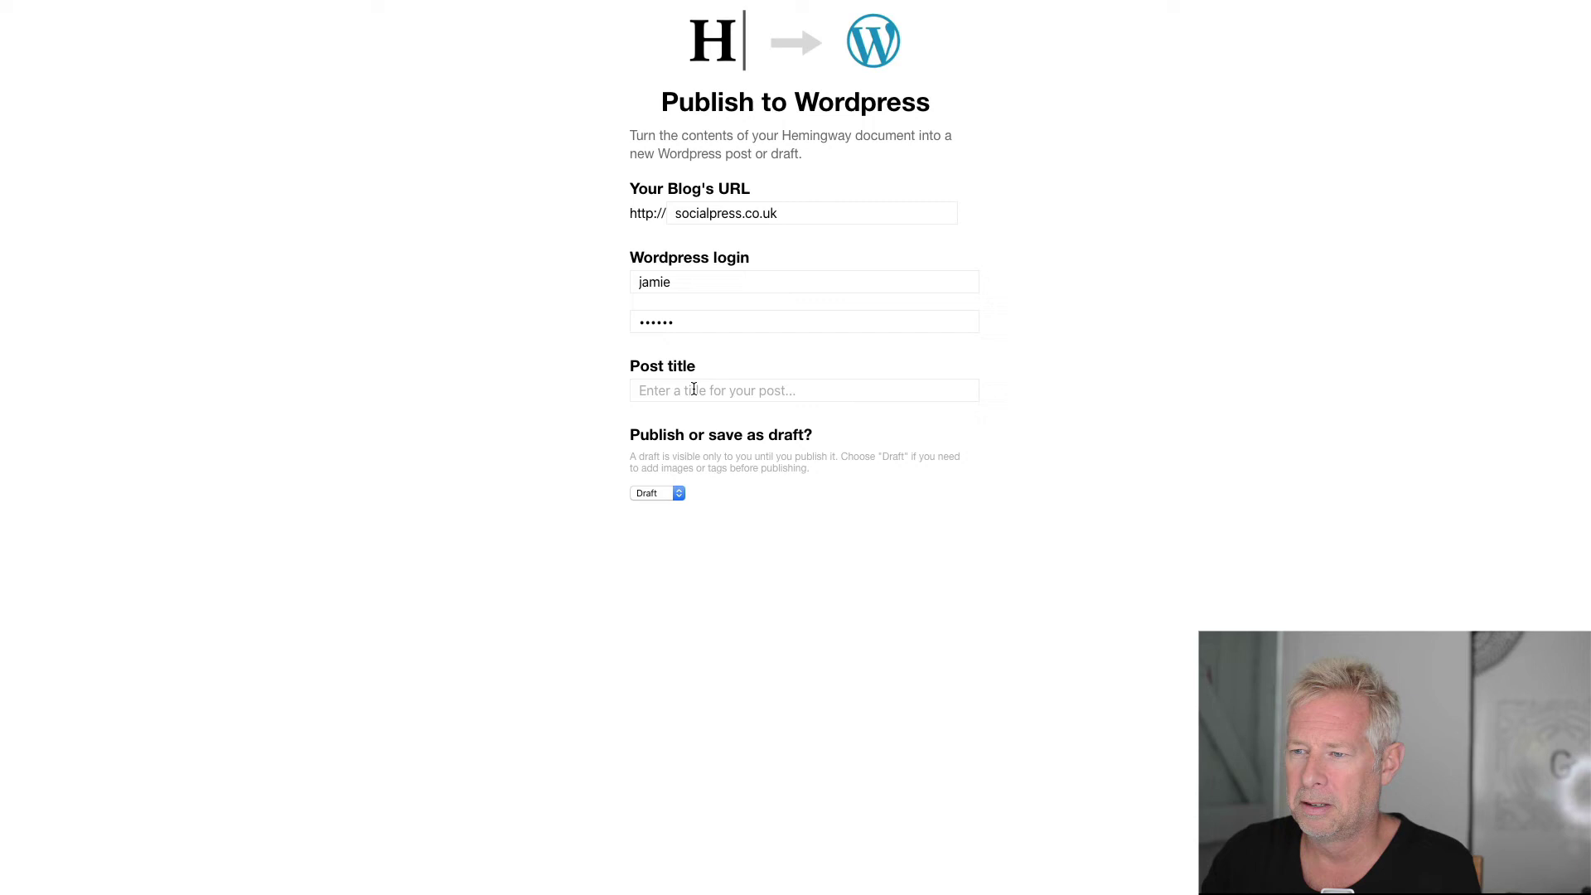
{"action": "type", "text": "He"}
{"action": "type", "text": "mingw"}
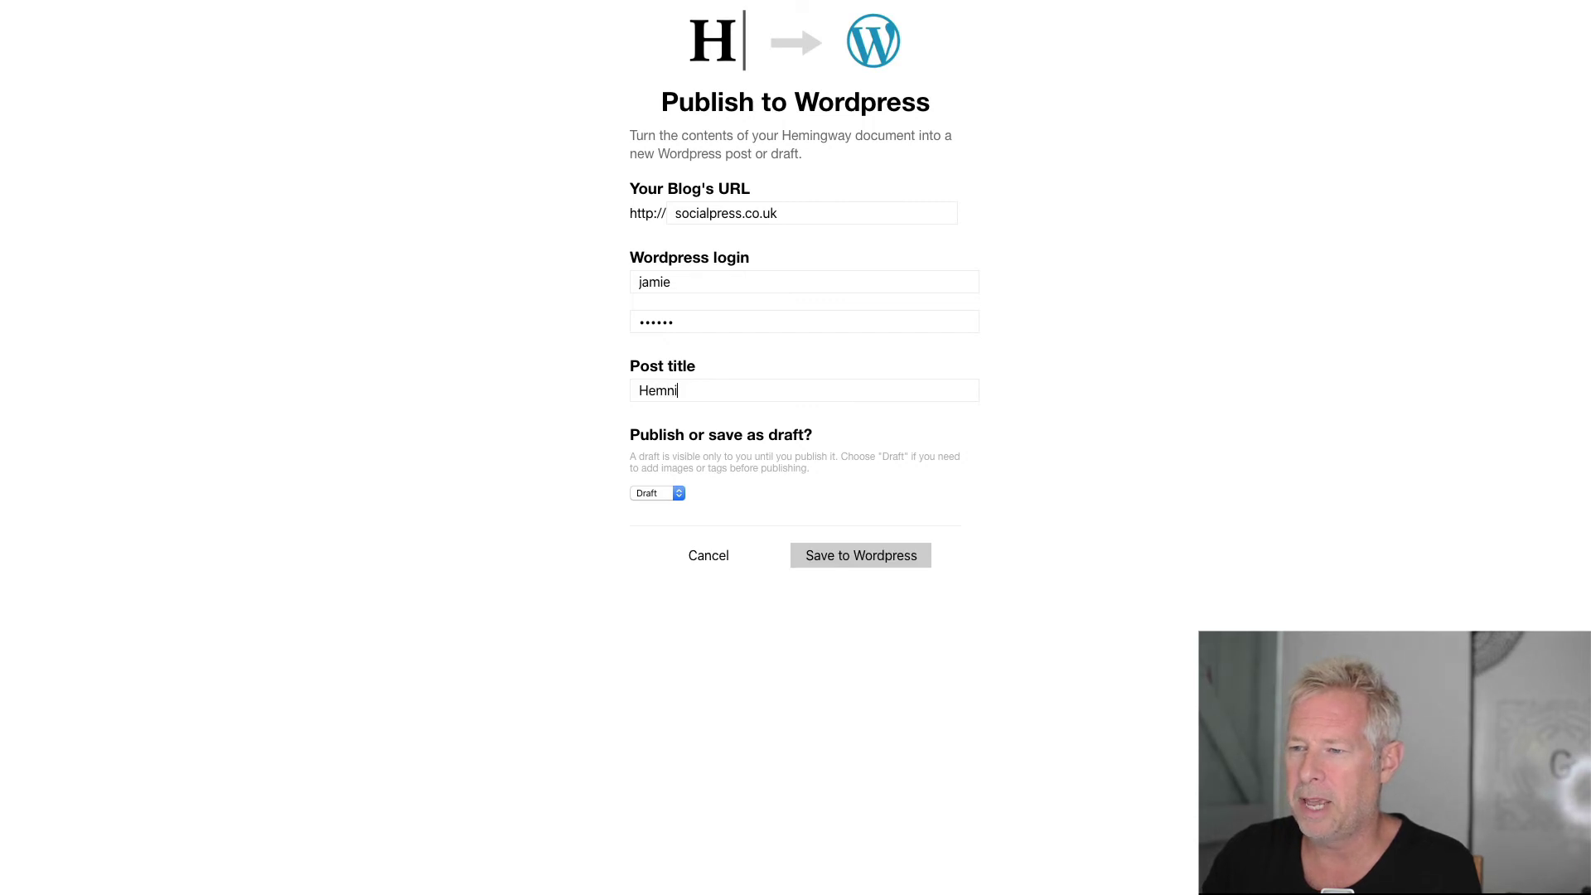
{"action": "type", "text": "ay Test"}
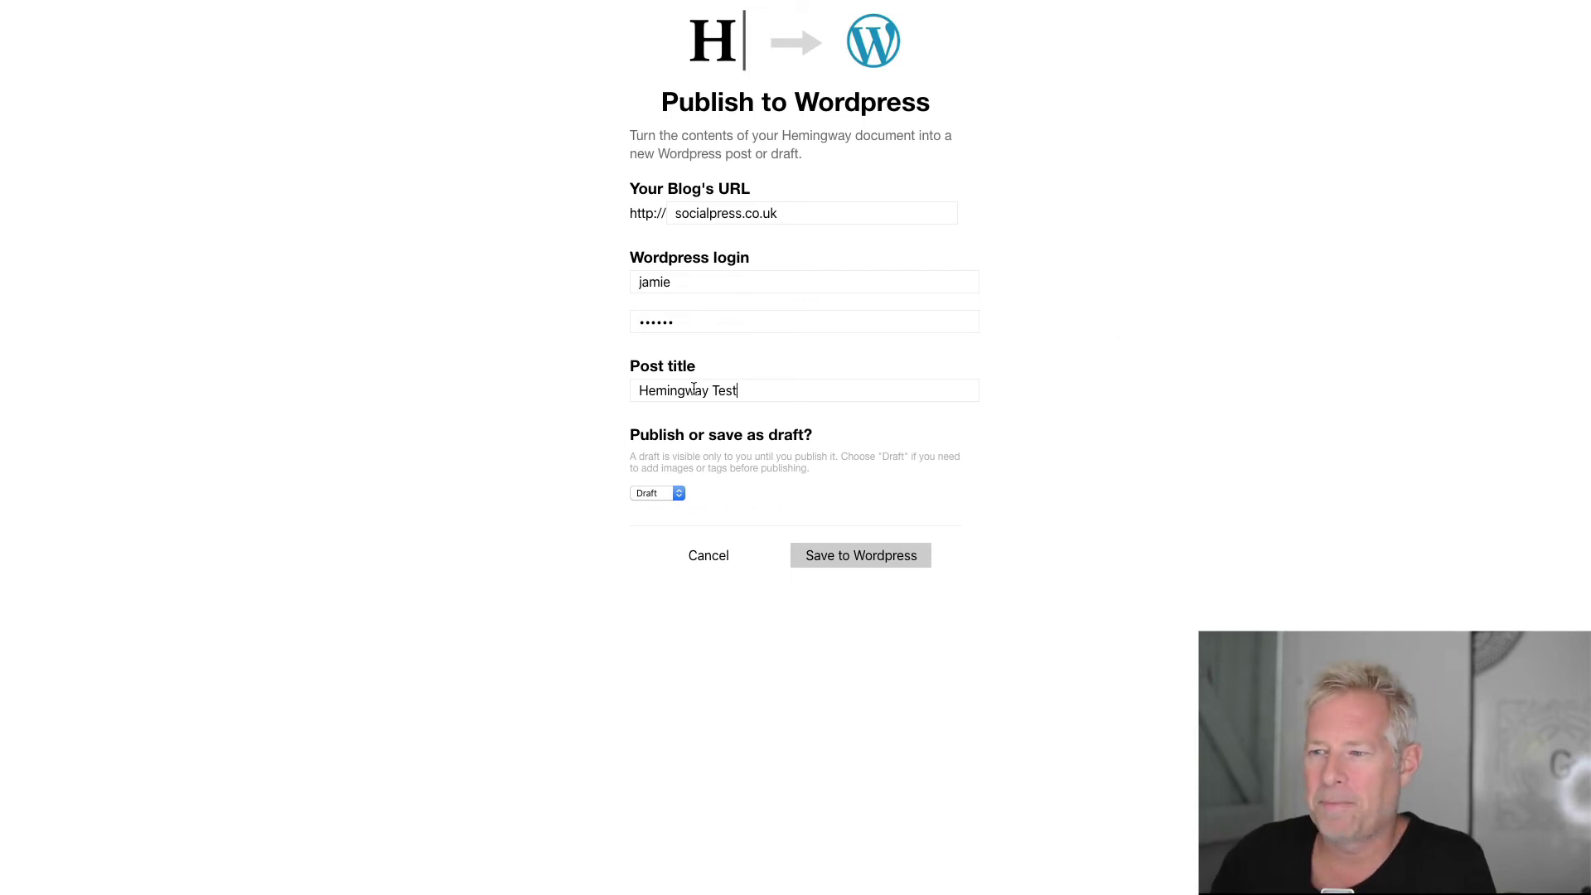
{"action": "left_click", "coordinate": [676, 496]}
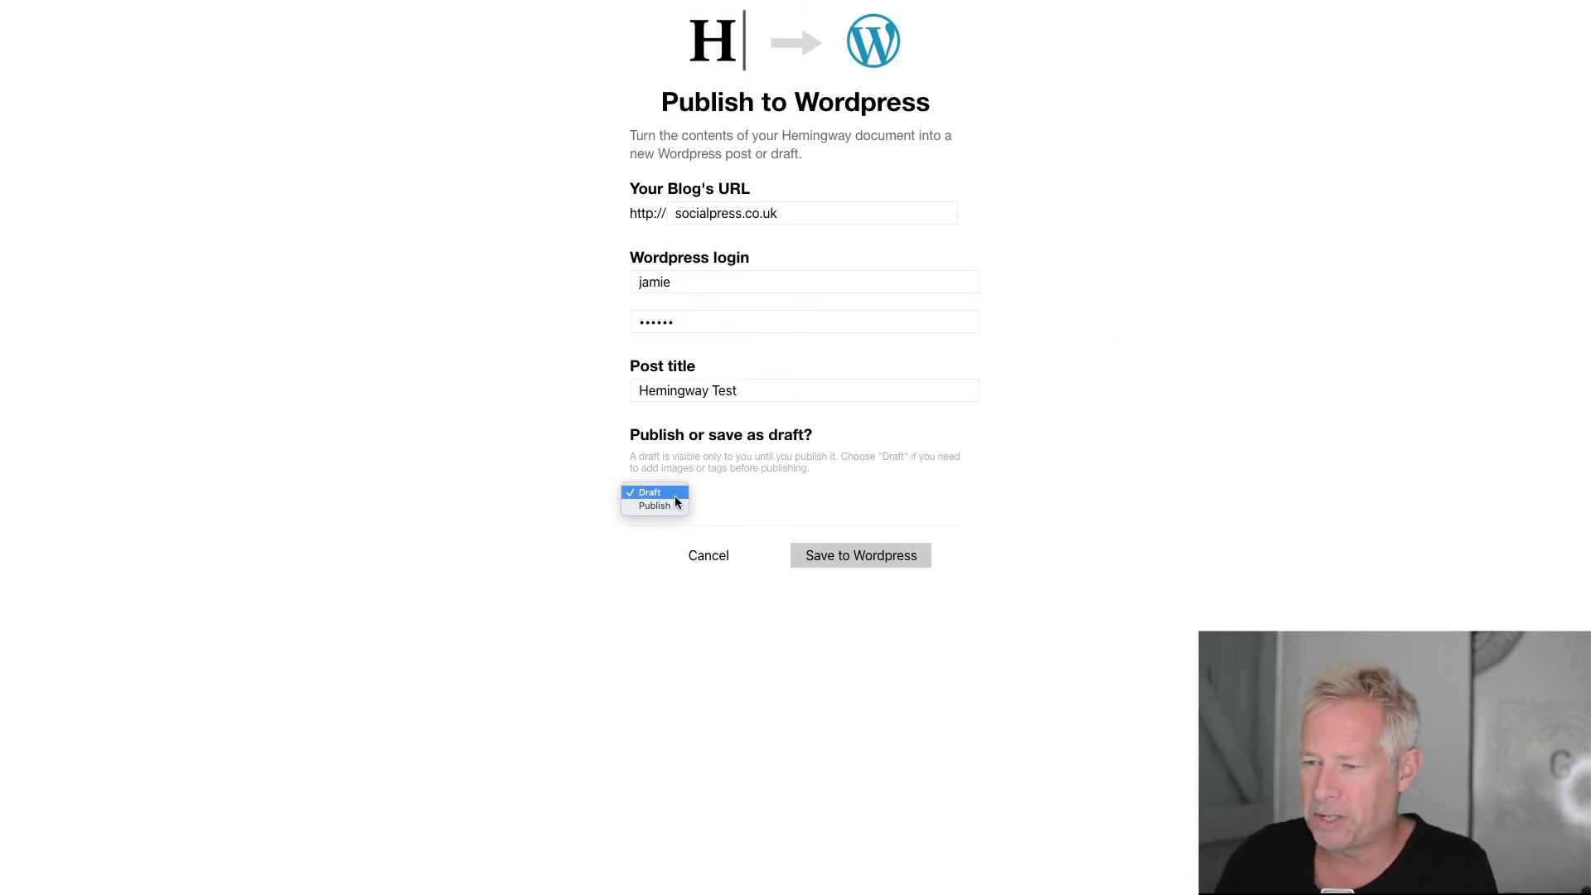
{"action": "left_click", "coordinate": [672, 504]}
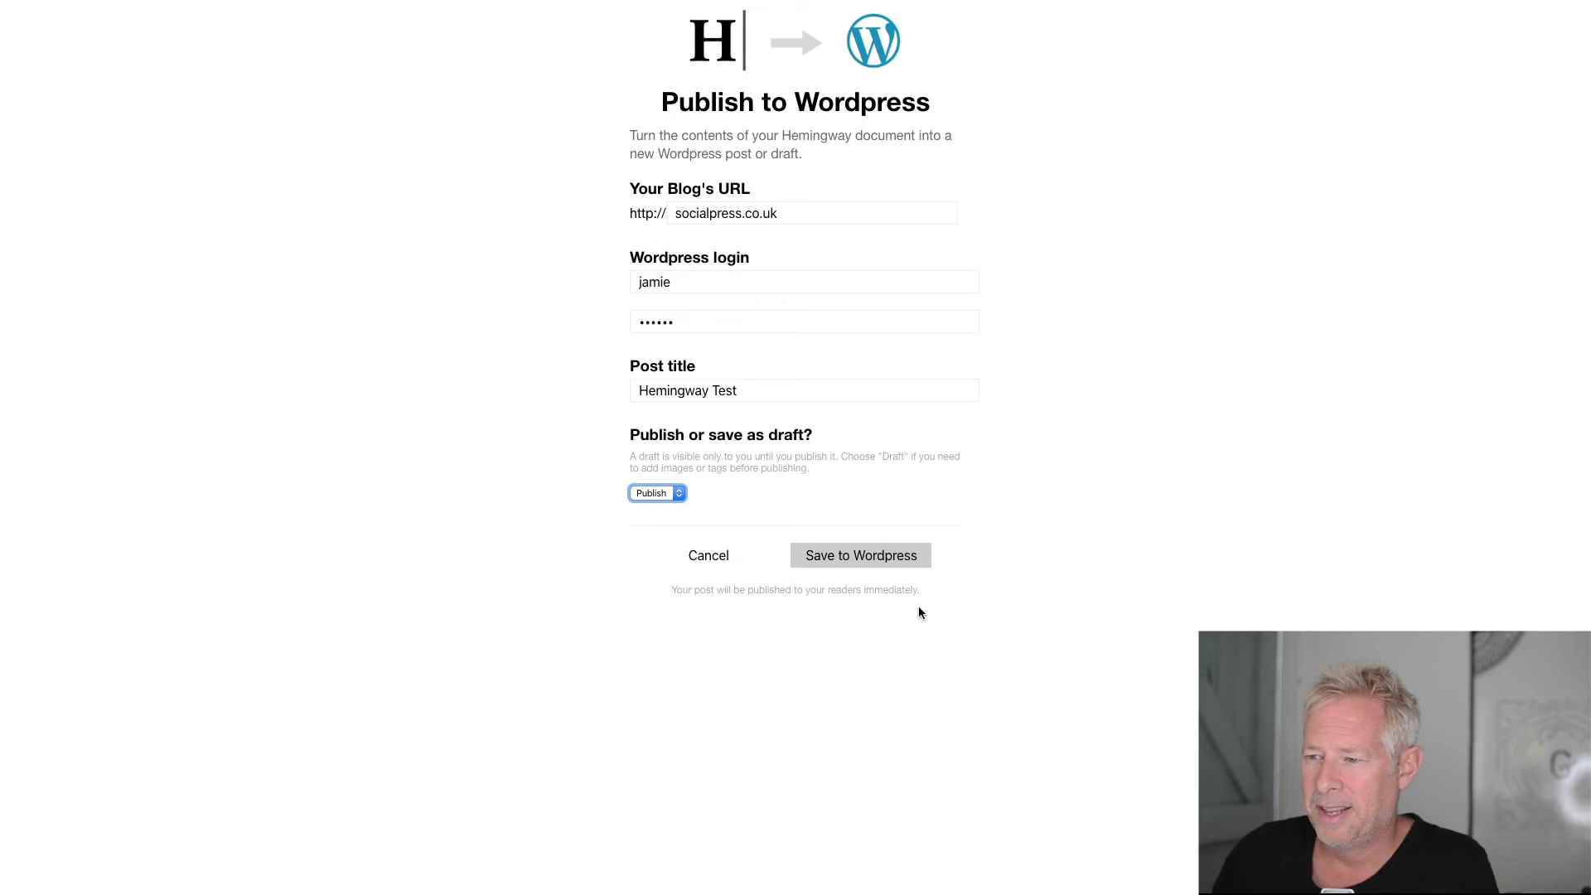
{"action": "left_click", "coordinate": [838, 554]}
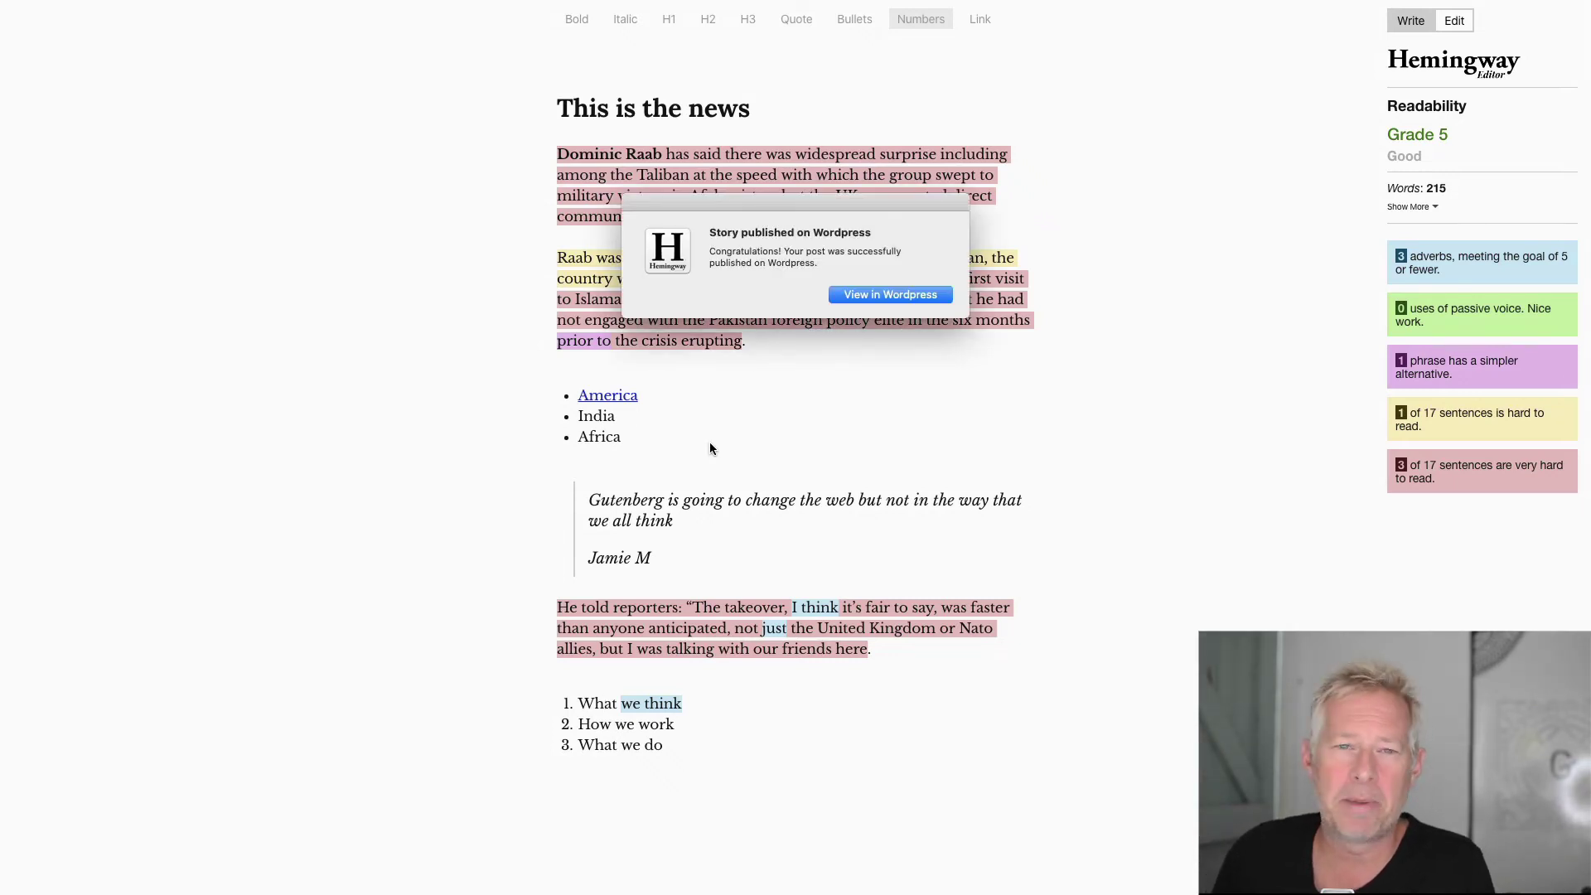
- View the blog, open the 'Hemingway Test' post, and switch to Edit Post
{"action": "left_click", "coordinate": [871, 295]}
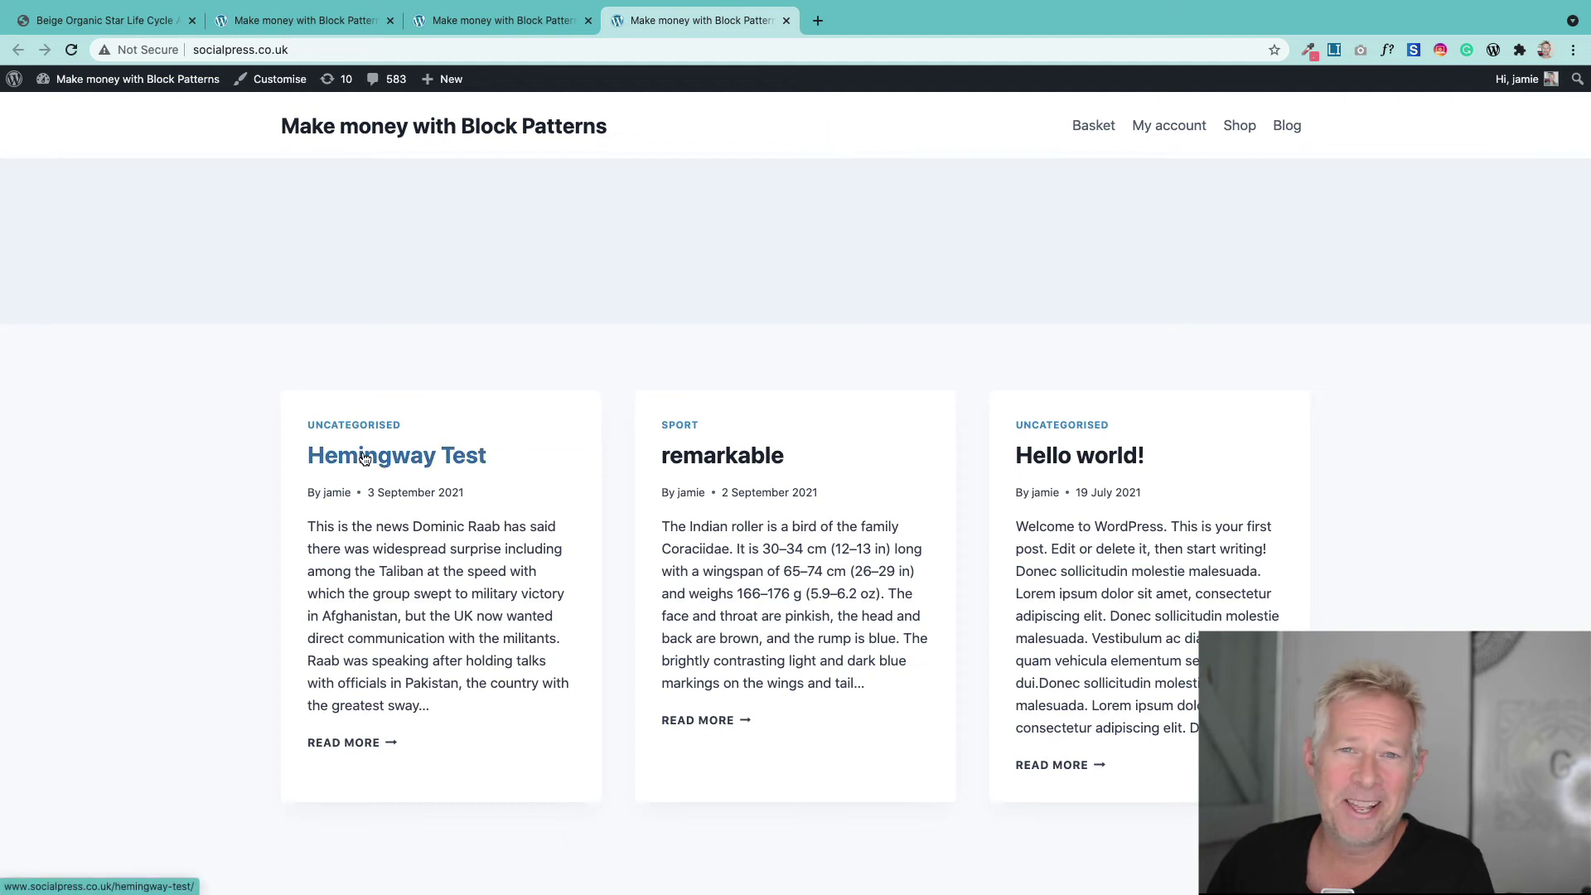
{"action": "scroll", "coordinate": [389, 460], "scroll_direction": "down", "scroll_amount": 2}
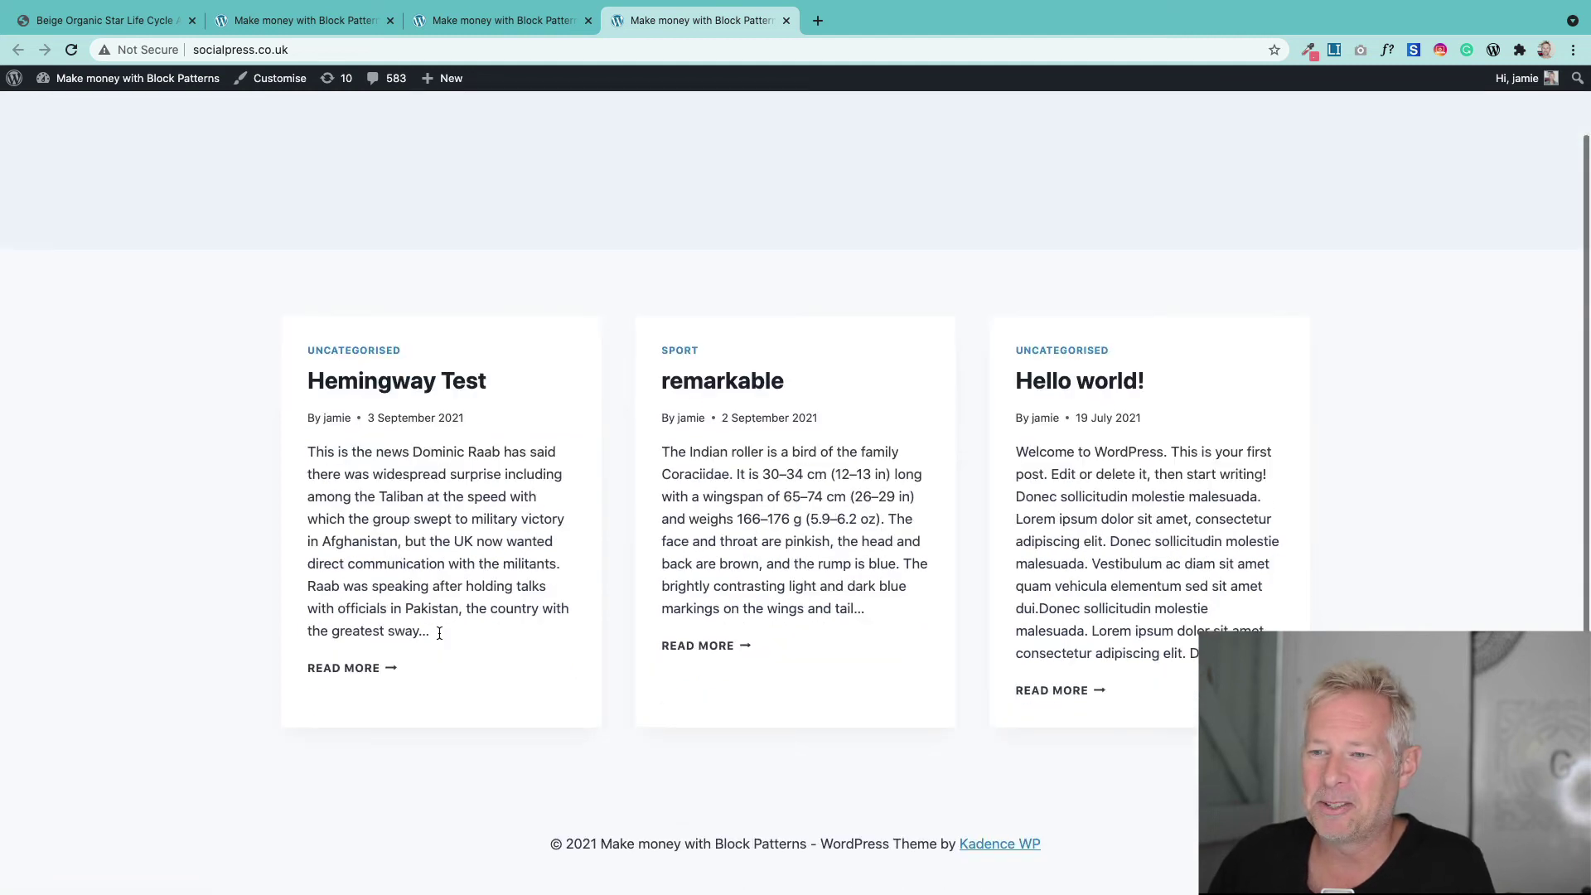
{"action": "left_click", "coordinate": [417, 385]}
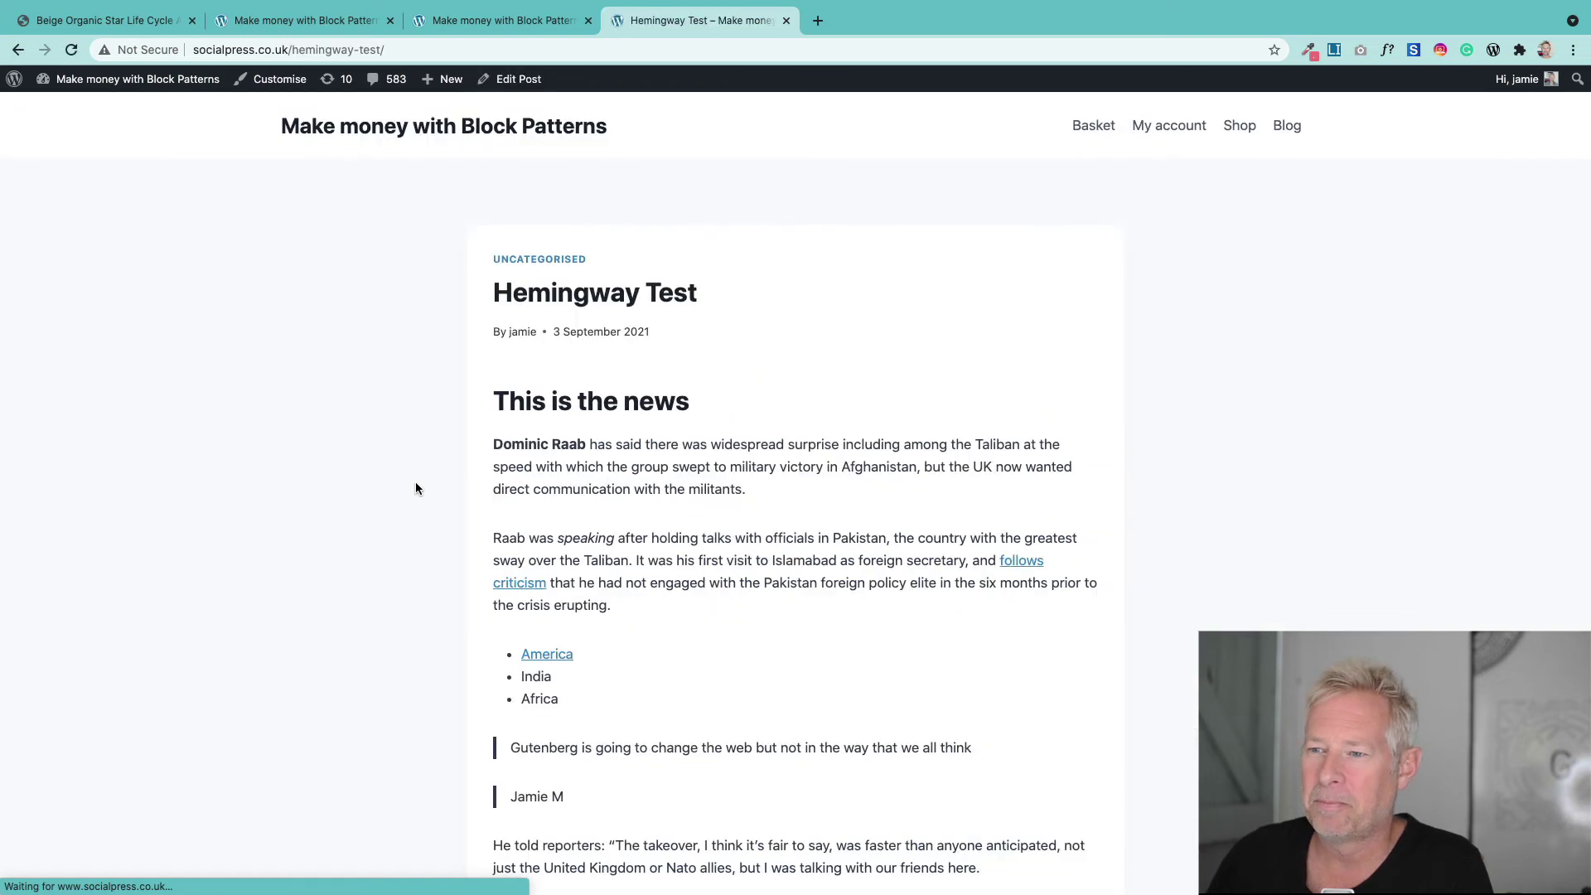
{"action": "scroll", "coordinate": [764, 584], "scroll_direction": "down", "scroll_amount": 5}
{"action": "scroll", "coordinate": [764, 583], "scroll_direction": "up", "scroll_amount": 4}
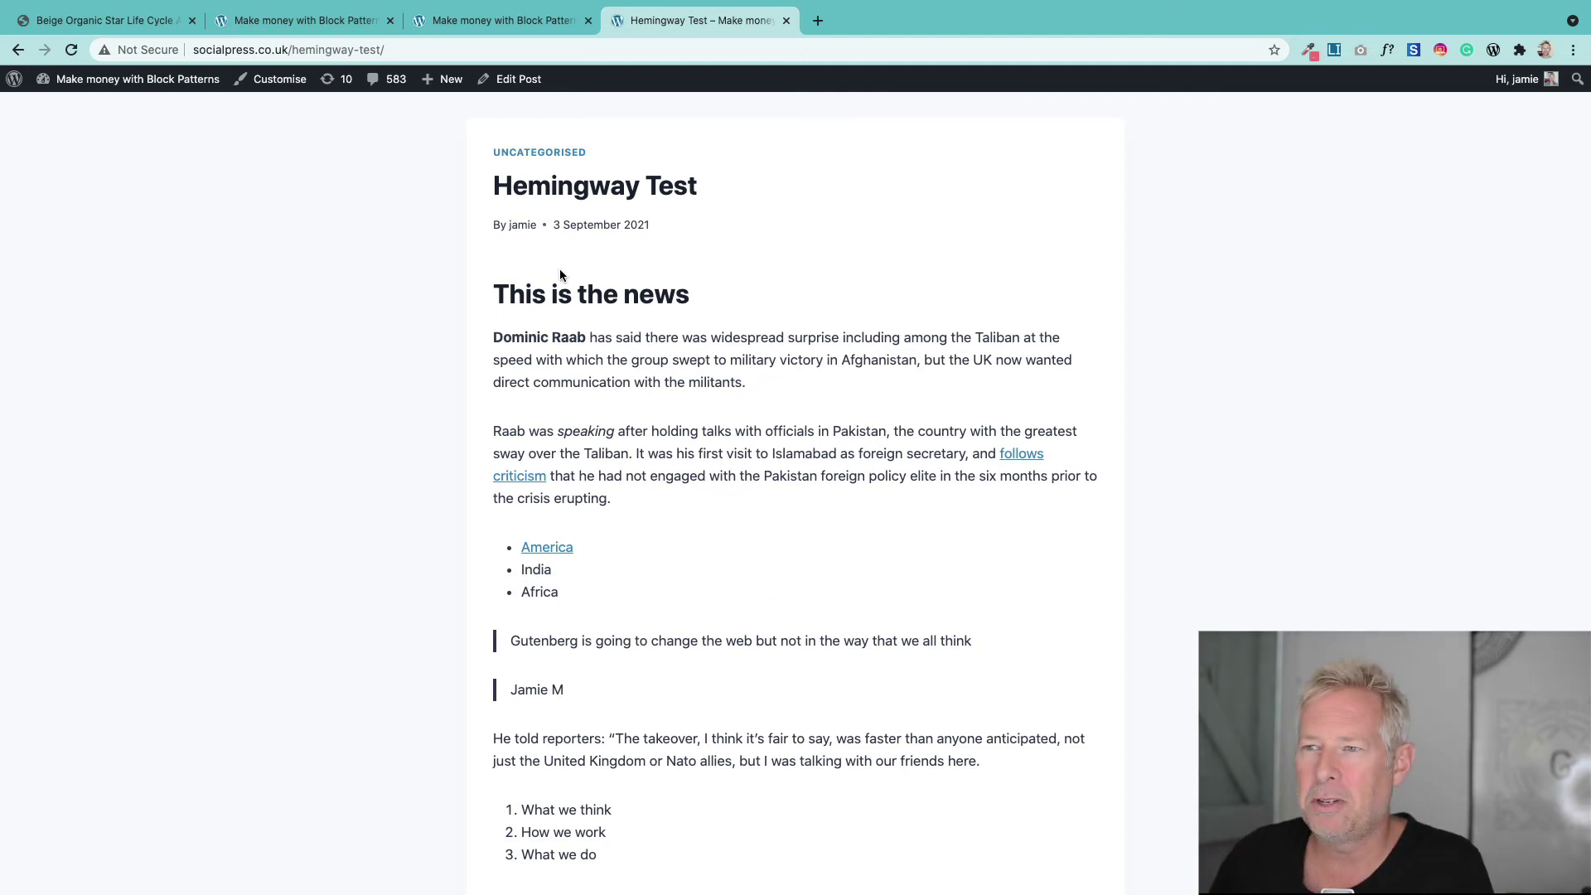
{"action": "left_click", "coordinate": [502, 86]}
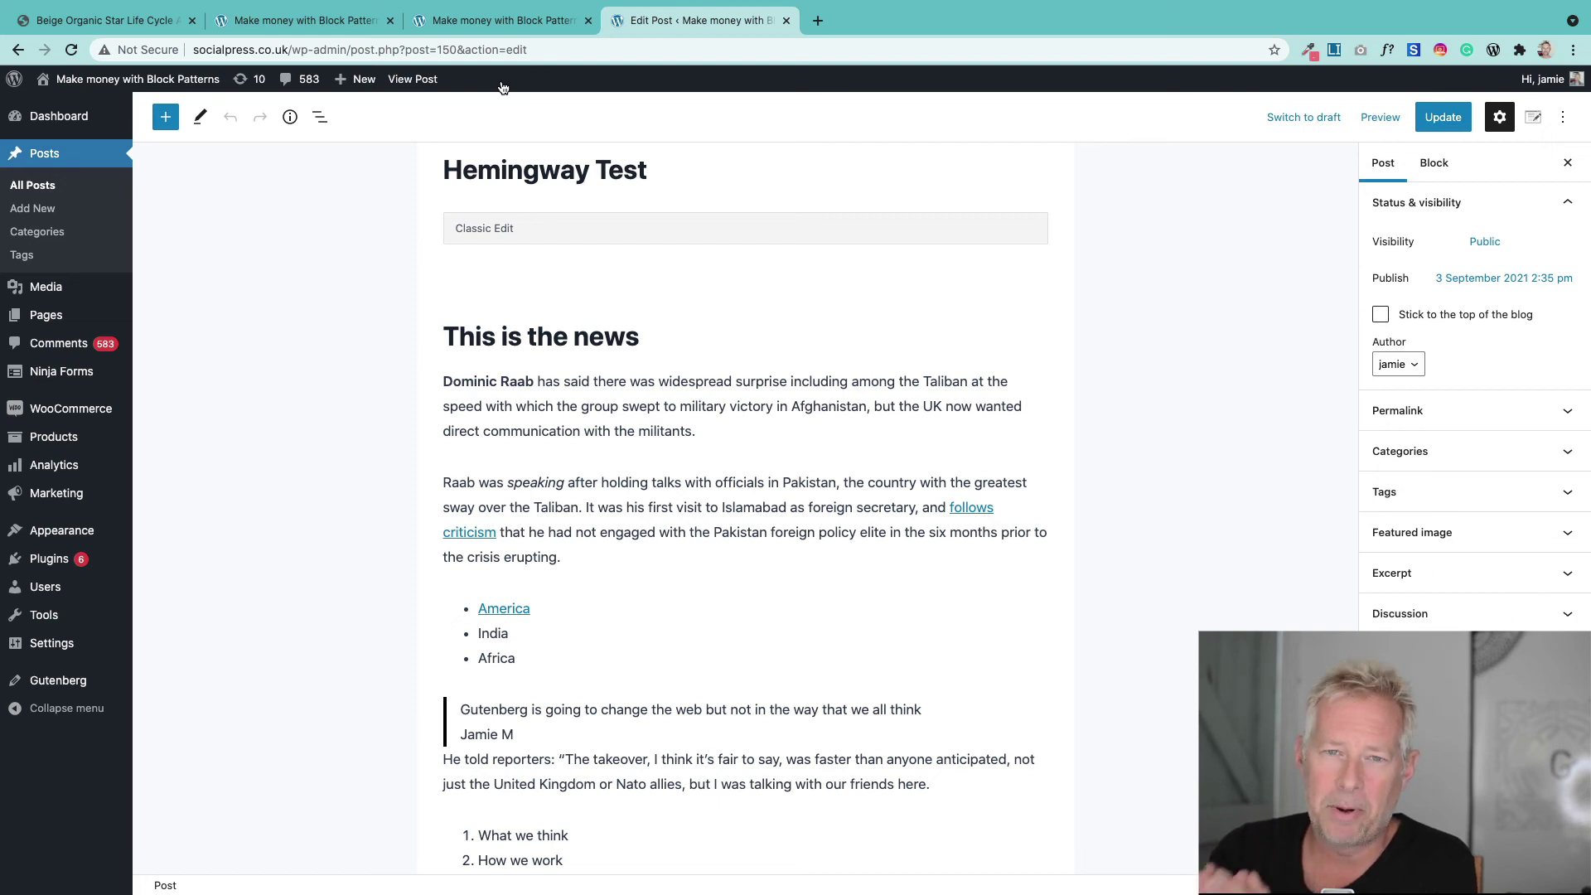
- Convert the Classic block to blocks and inspect the 'This is the news' heading block
{"action": "left_click", "coordinate": [583, 397]}
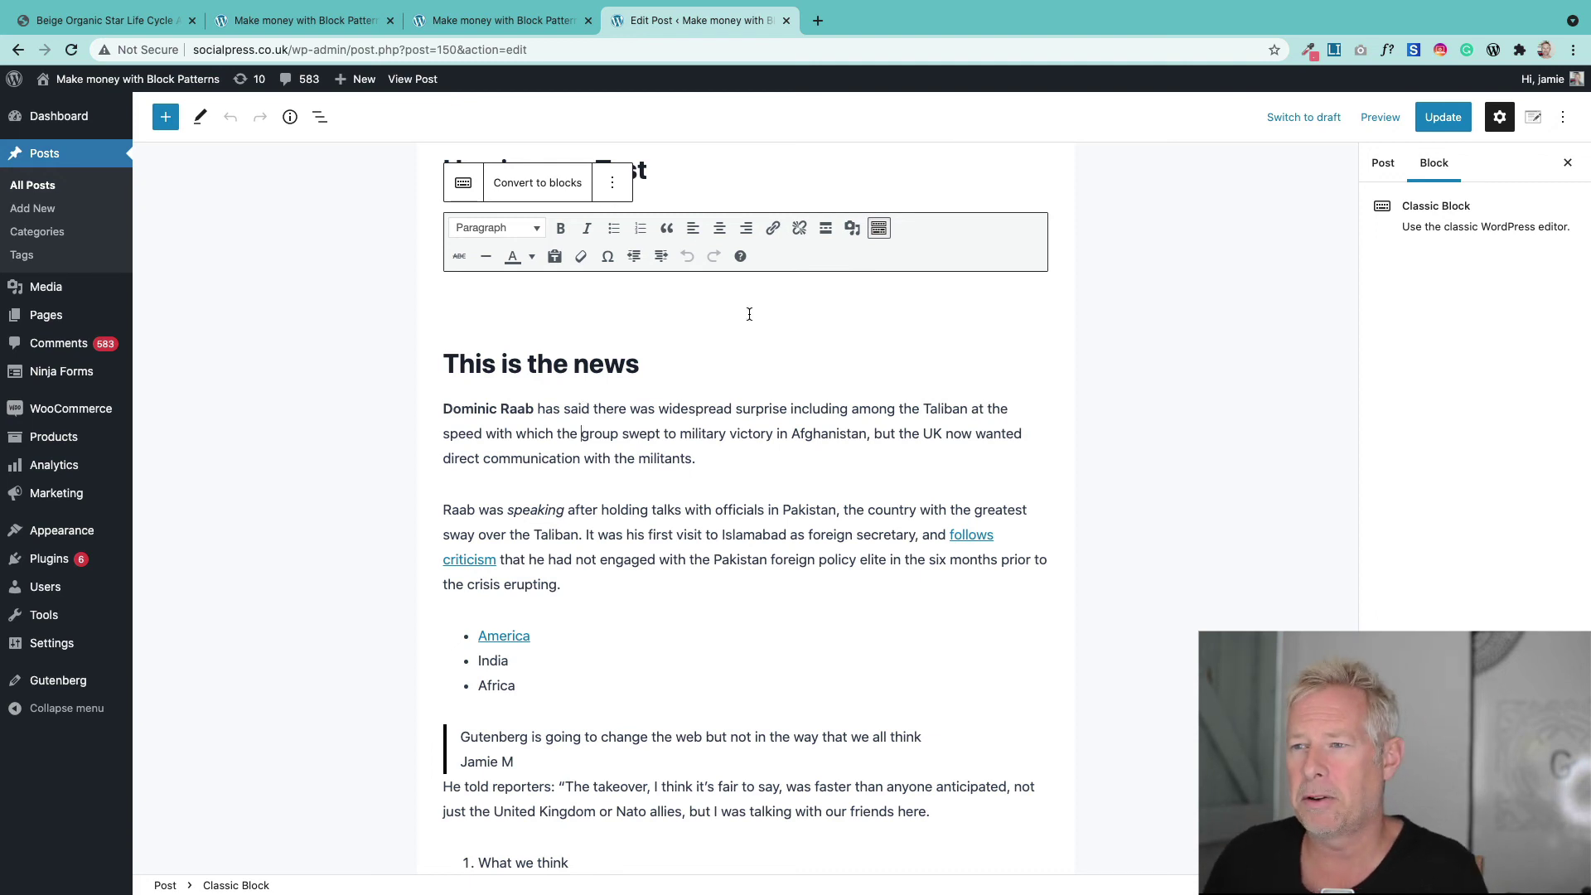
{"action": "left_click", "coordinate": [525, 194]}
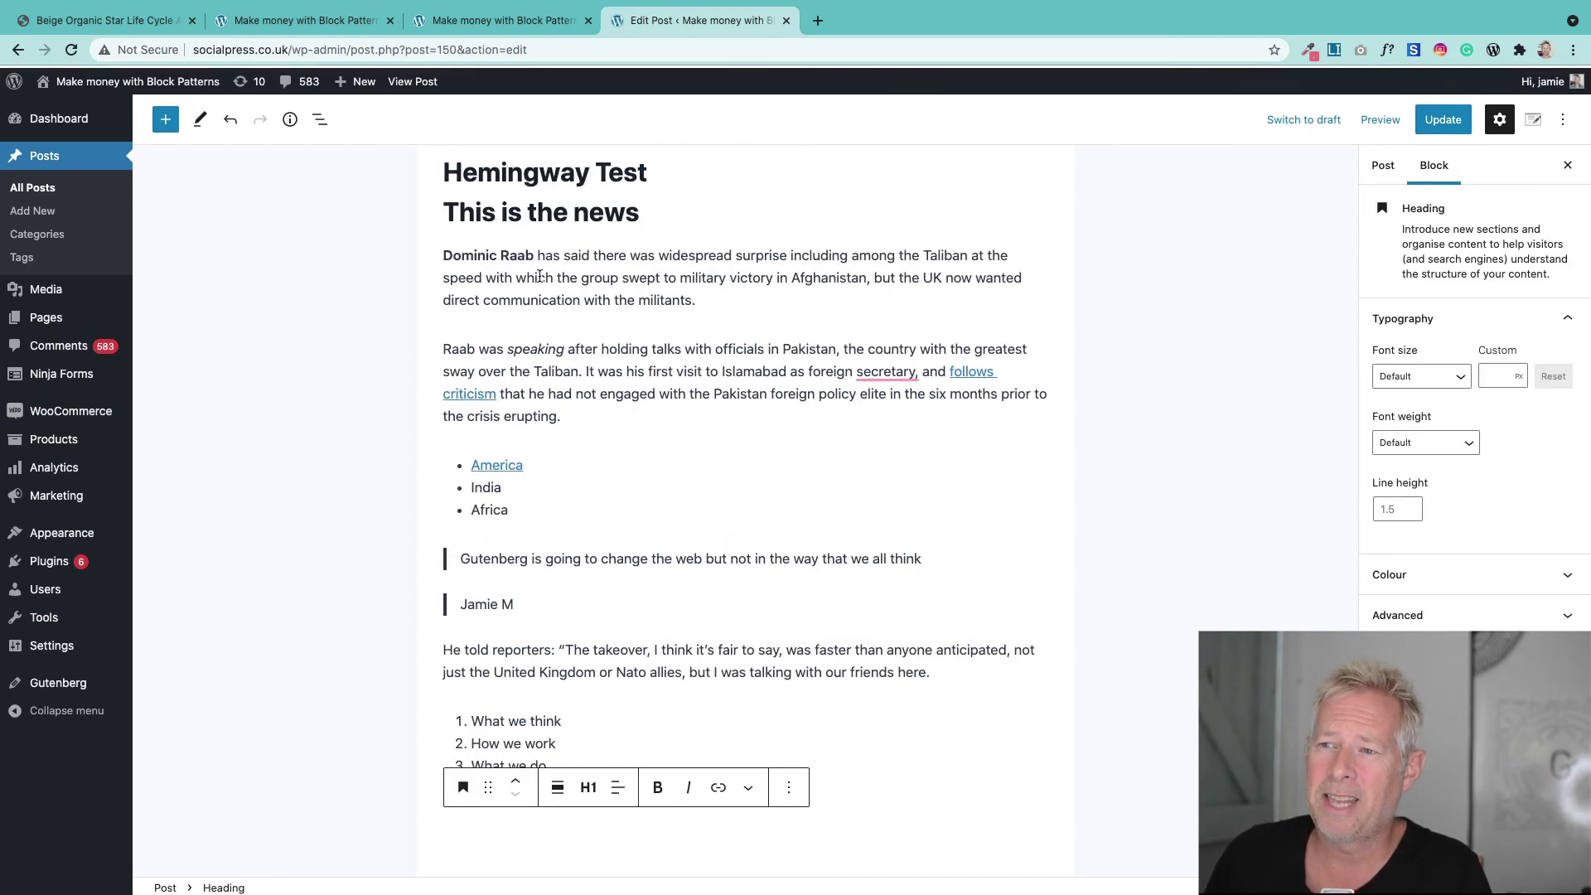
{"action": "left_click", "coordinate": [517, 218]}
{"action": "key", "text": "ctrl+alt+z"}
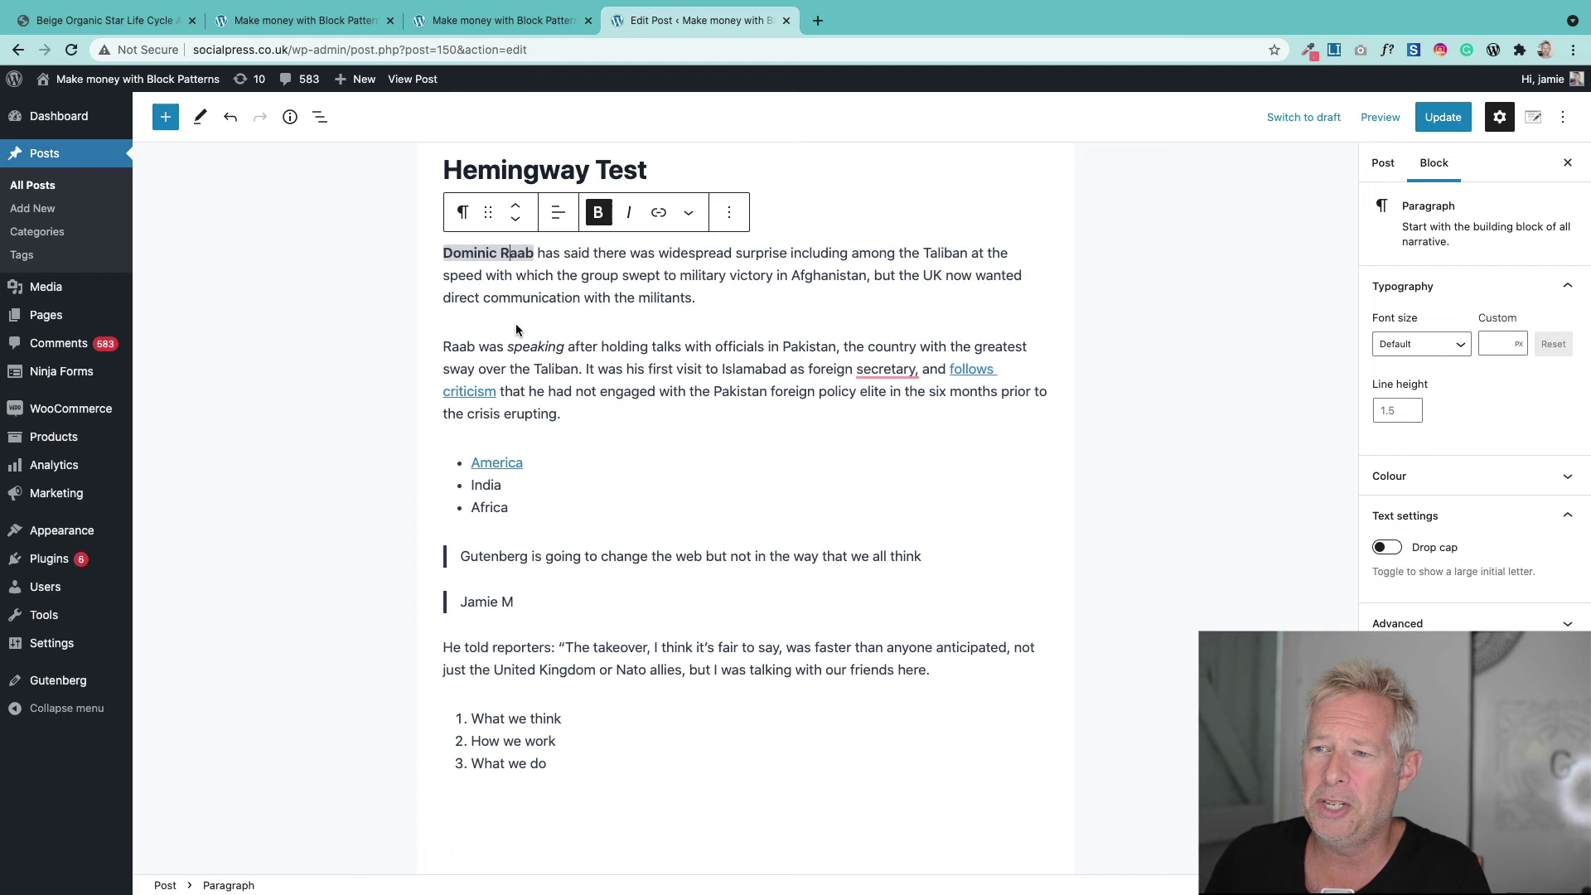
- Inspect the converted paragraphs, bulleted country list, quote blocks and numbered list
{"action": "left_click", "coordinate": [551, 342]}
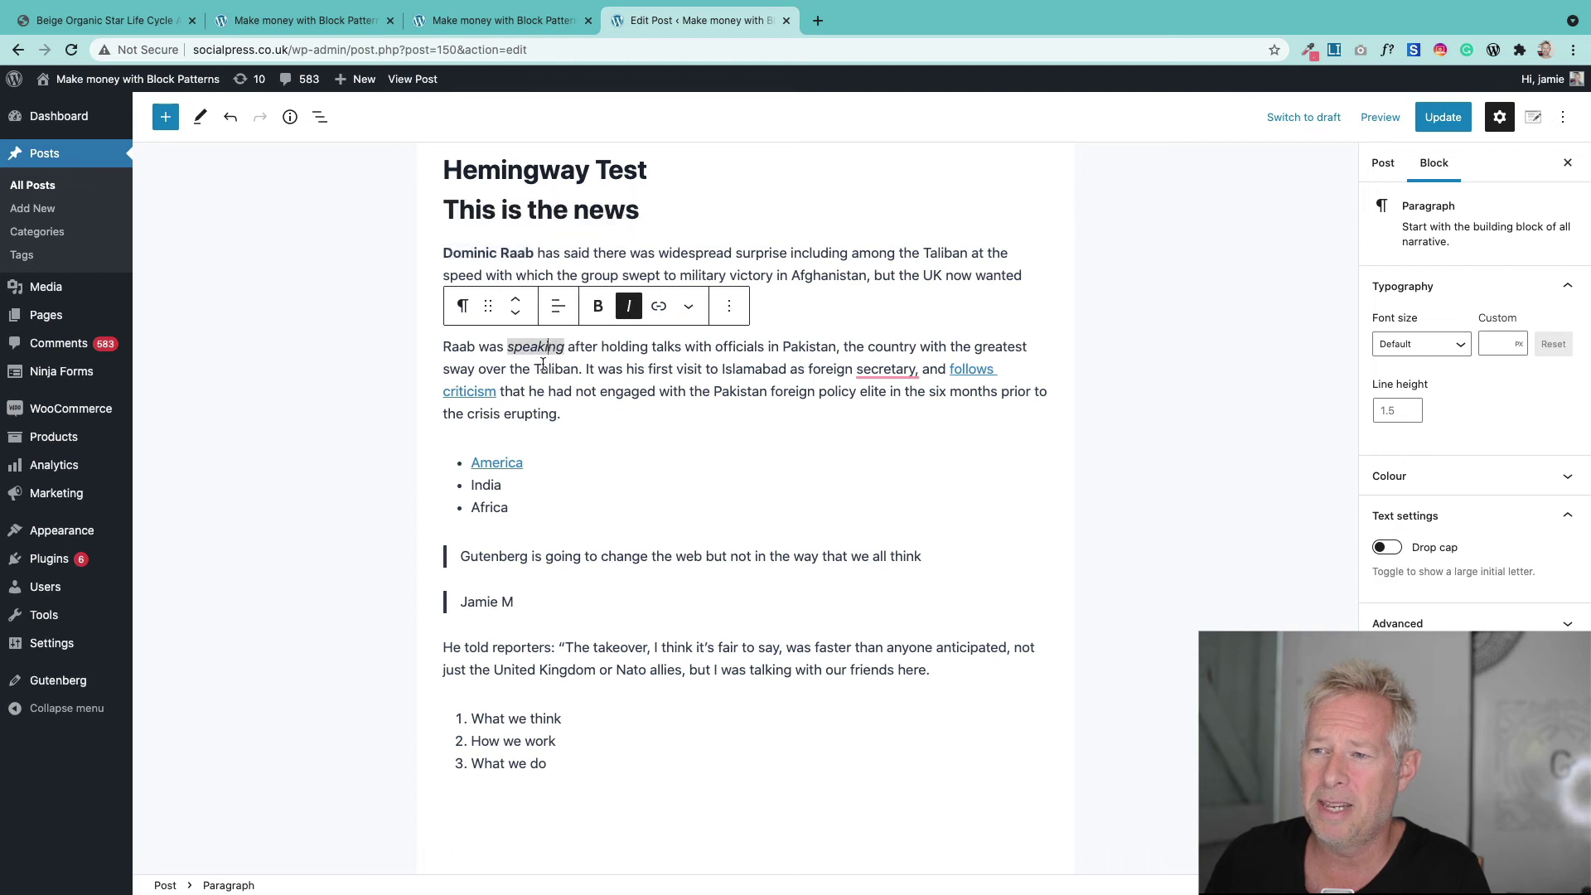
{"action": "left_click", "coordinate": [567, 476]}
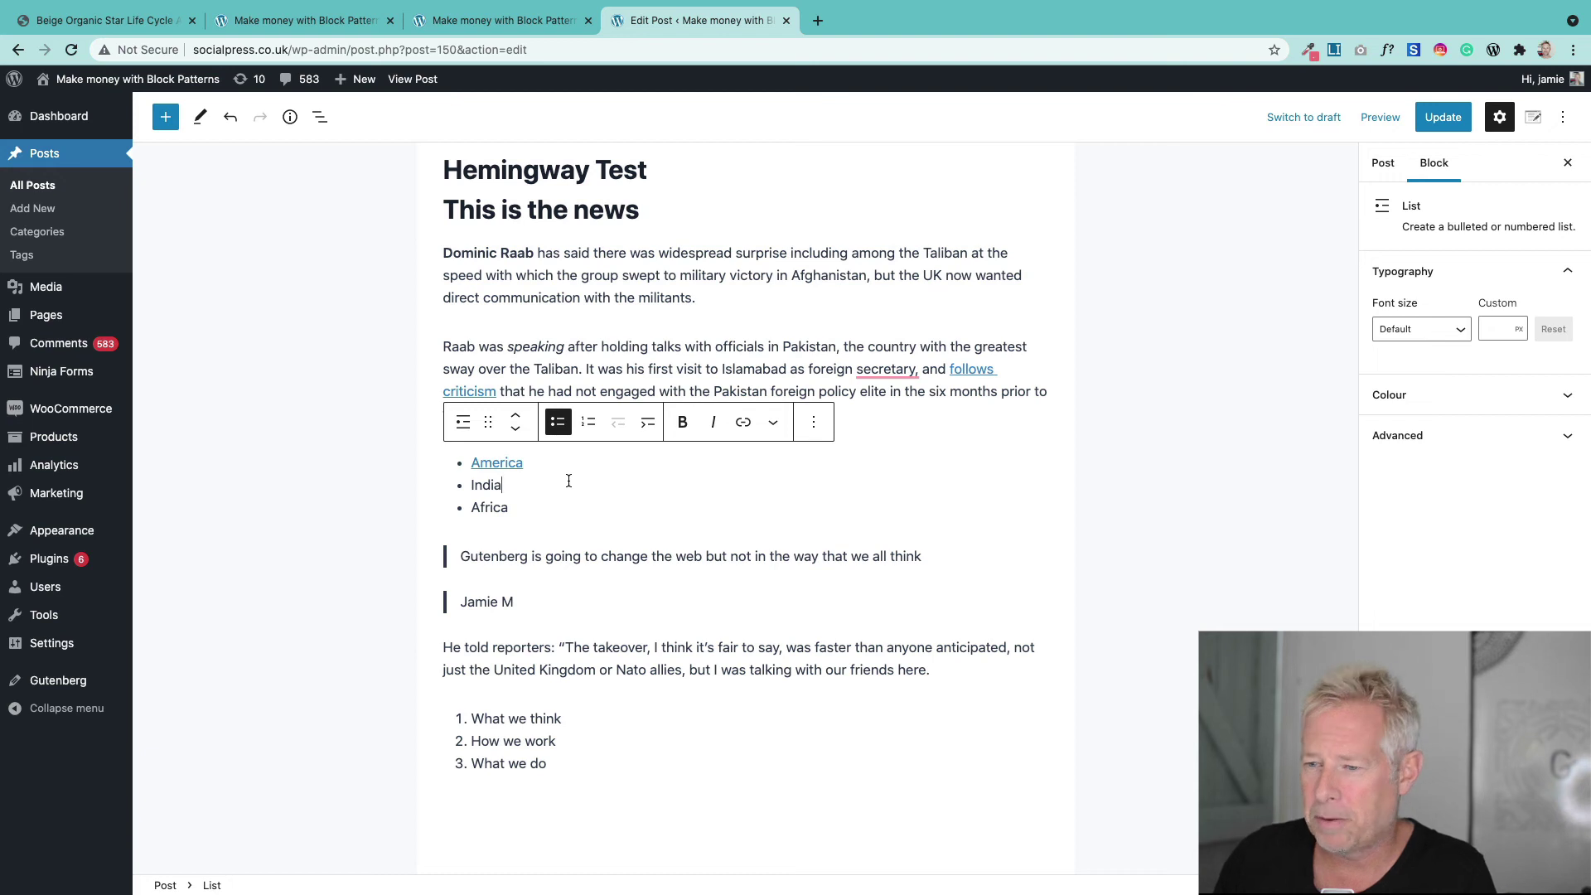
{"action": "left_click", "coordinate": [570, 594]}
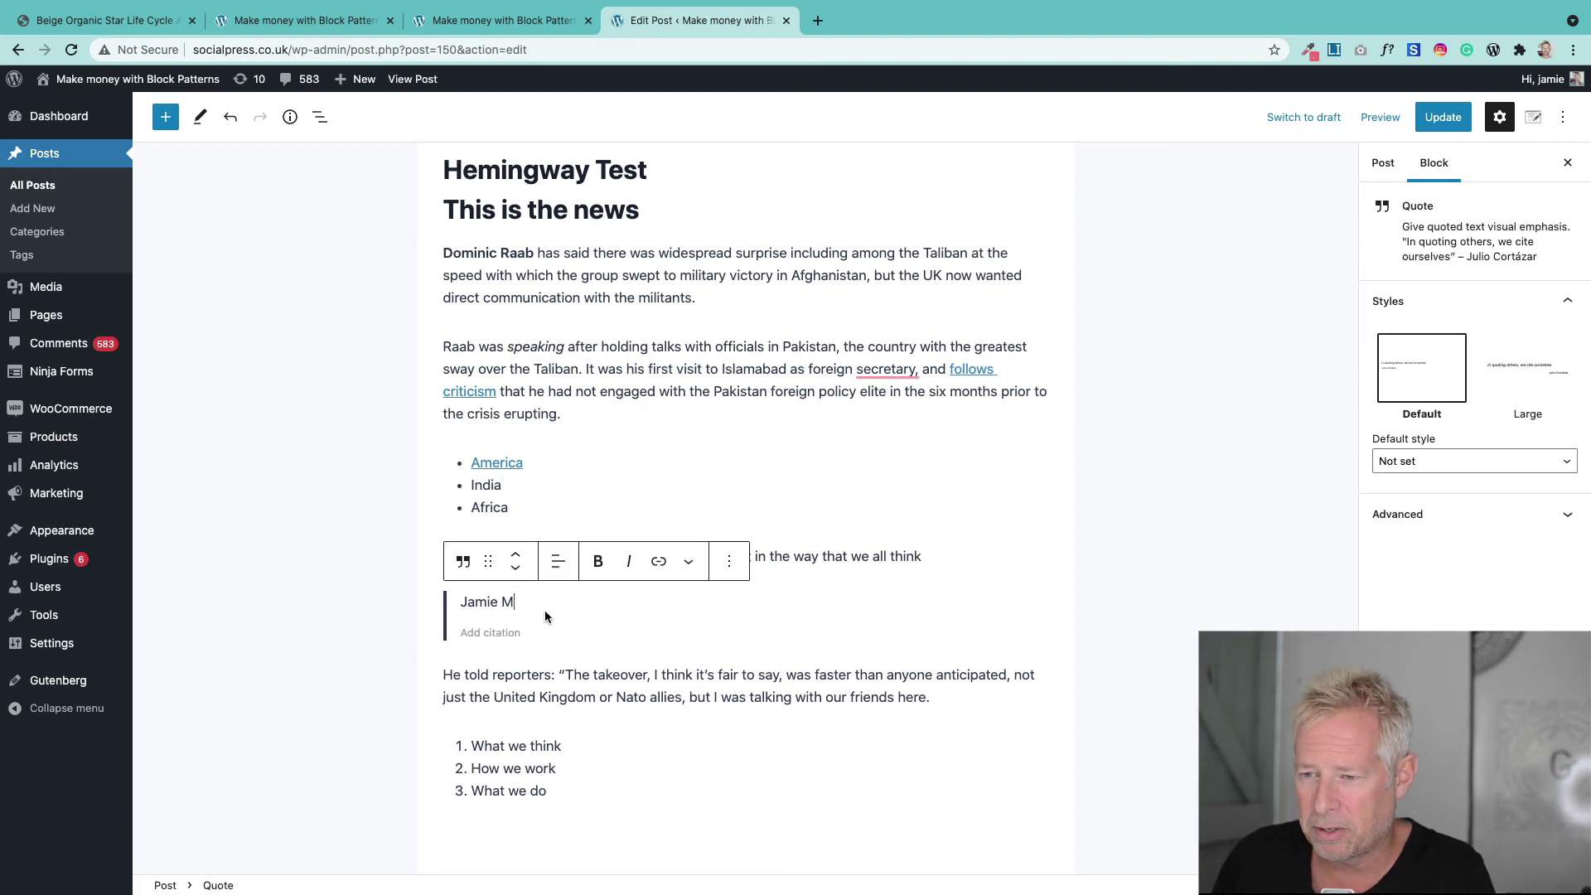
{"action": "left_click", "coordinate": [861, 562]}
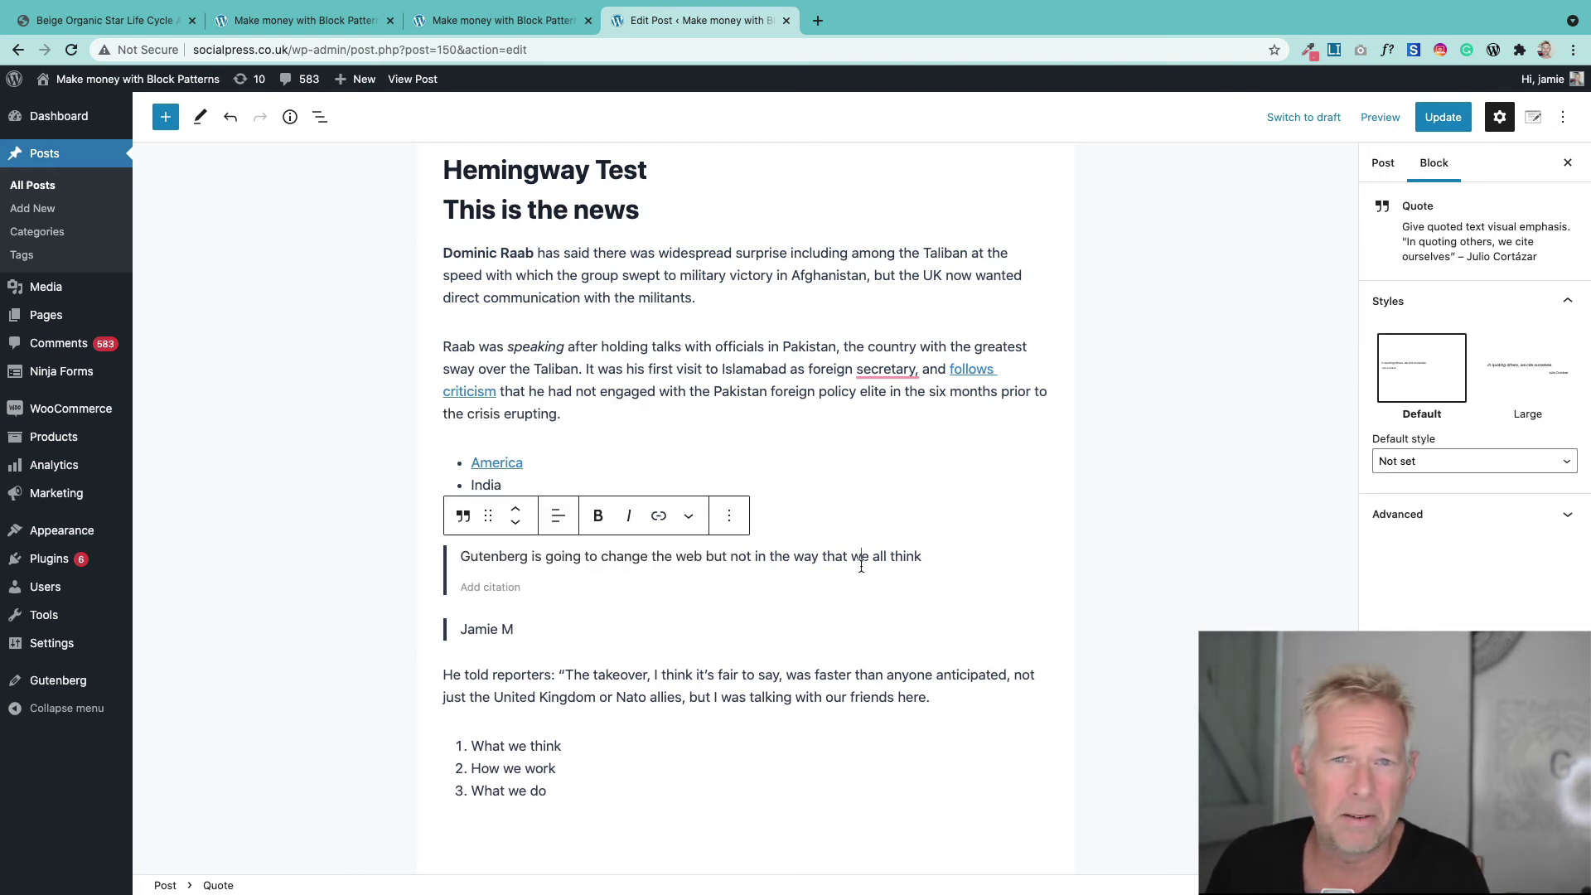
{"action": "left_click", "coordinate": [682, 373]}
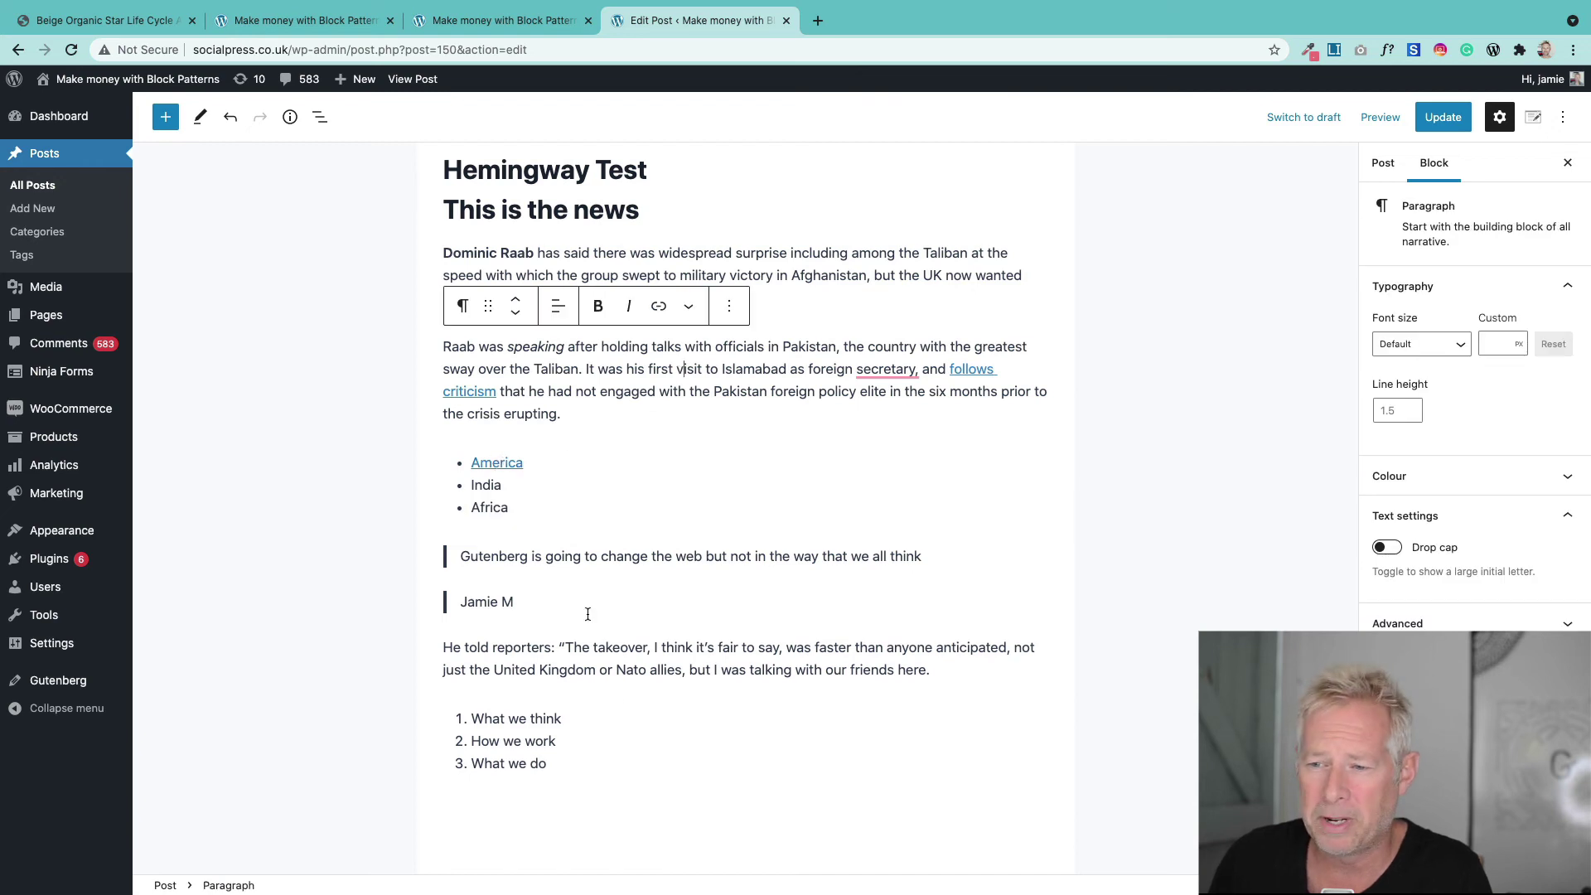
{"action": "left_click", "coordinate": [548, 719]}
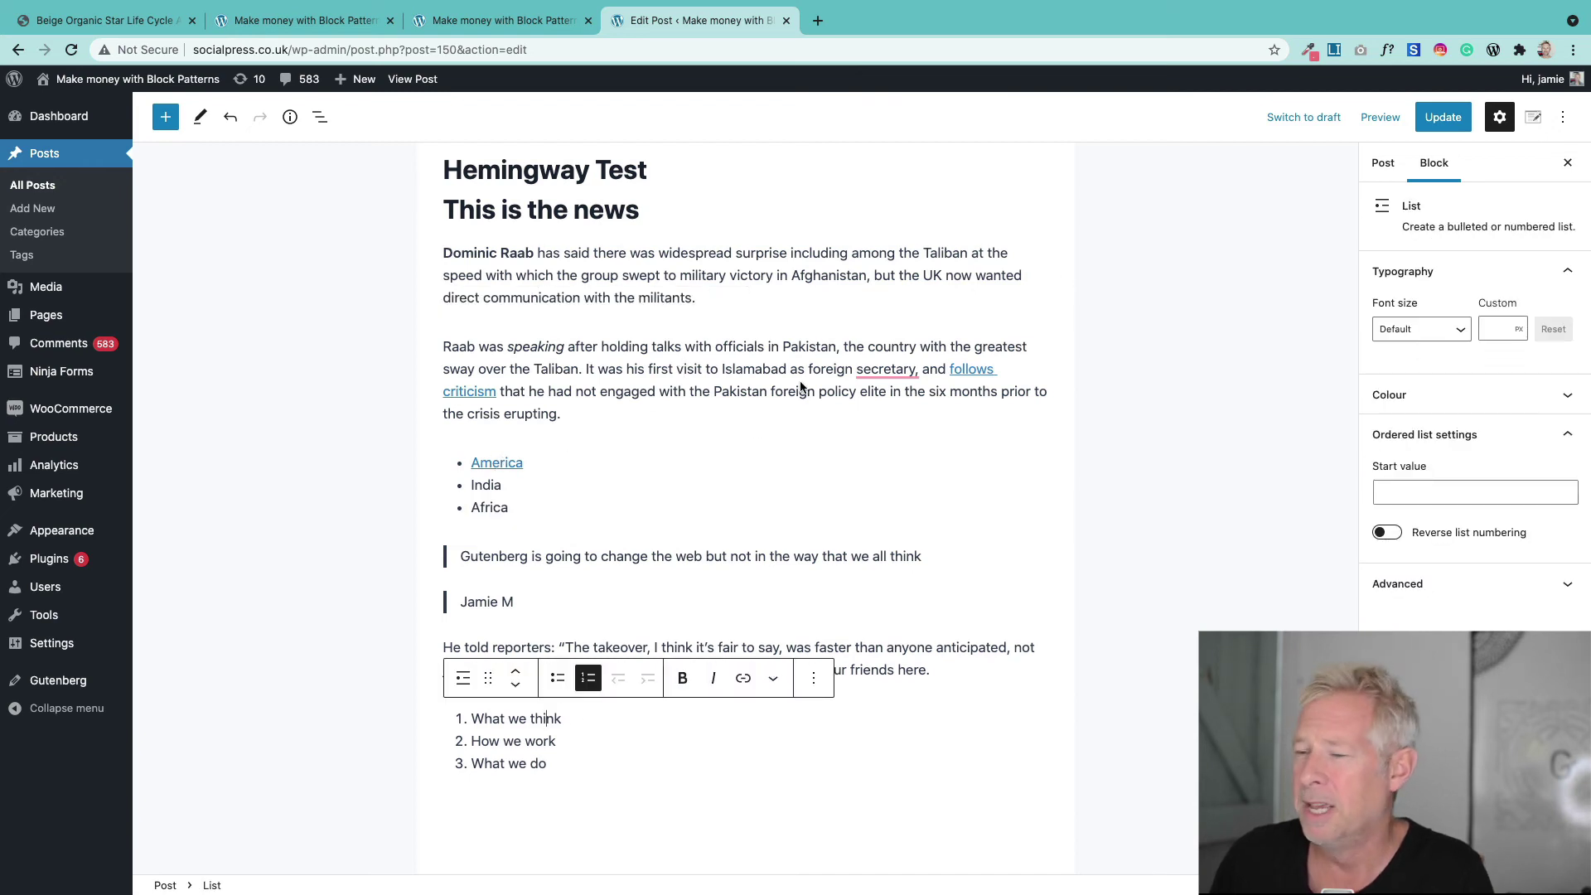